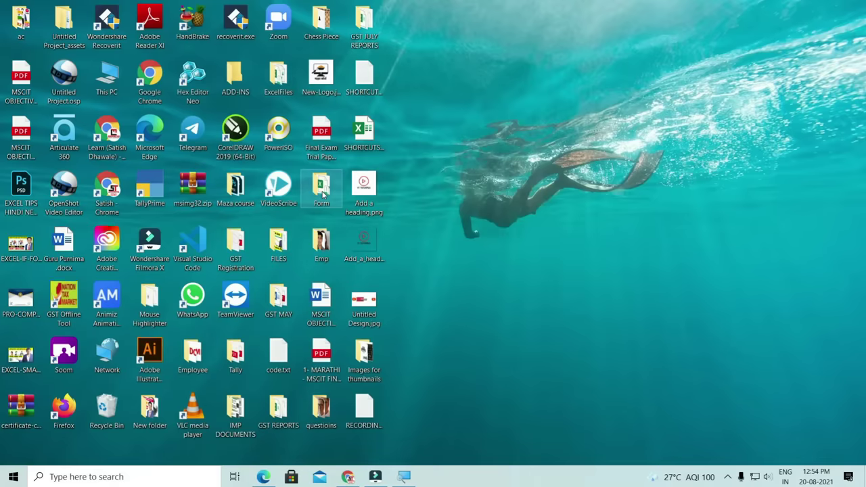
Step: Look over the desktop icons, going through the Excel file, images, Word document and application shortcuts
left_click(367, 138)
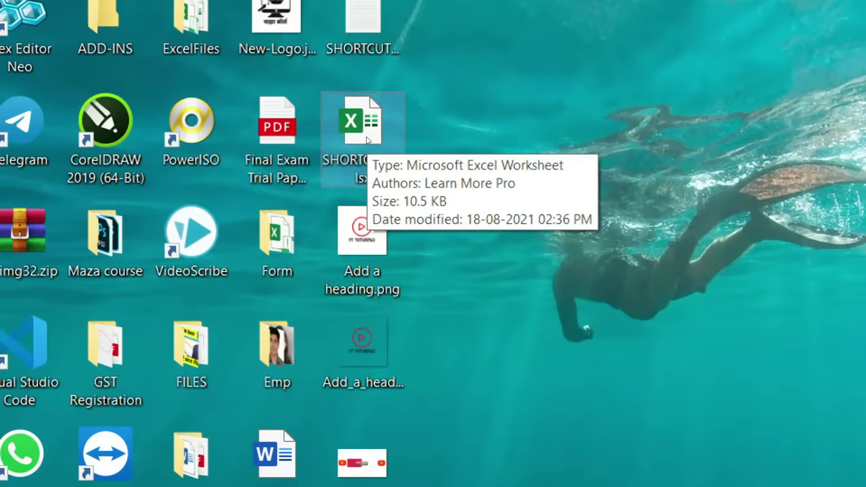
key("Down")
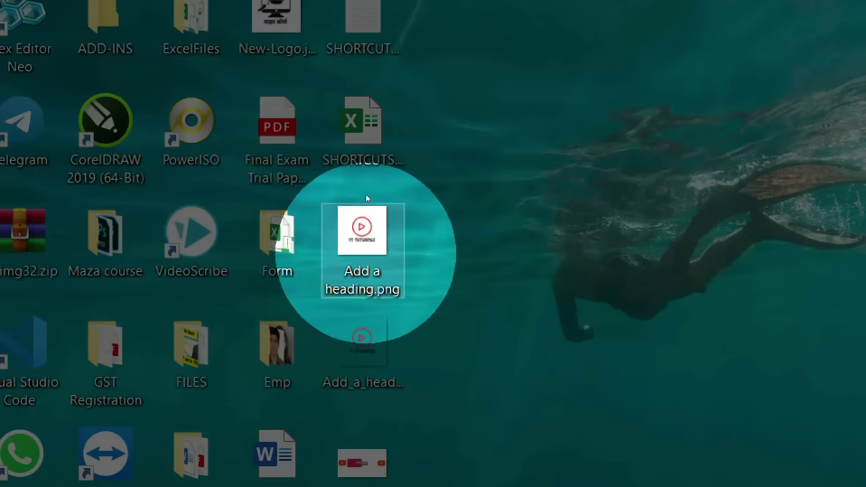
key("Down")
key("Down")
key("Left")
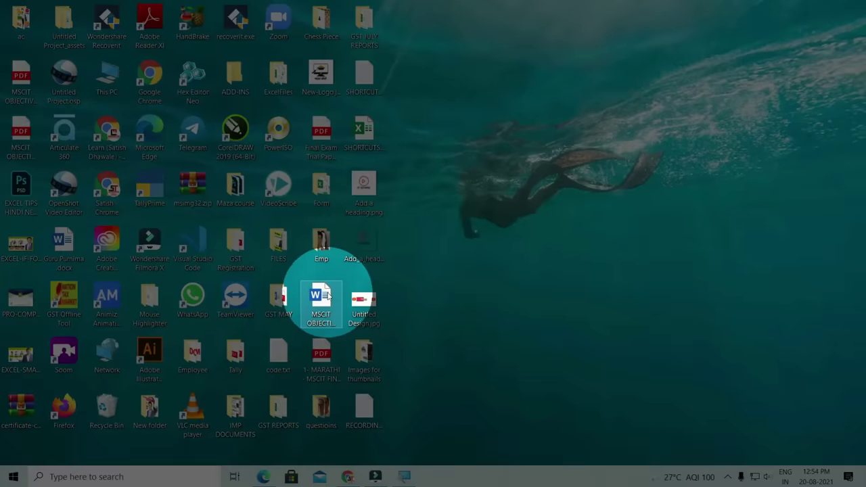
left_click(236, 300)
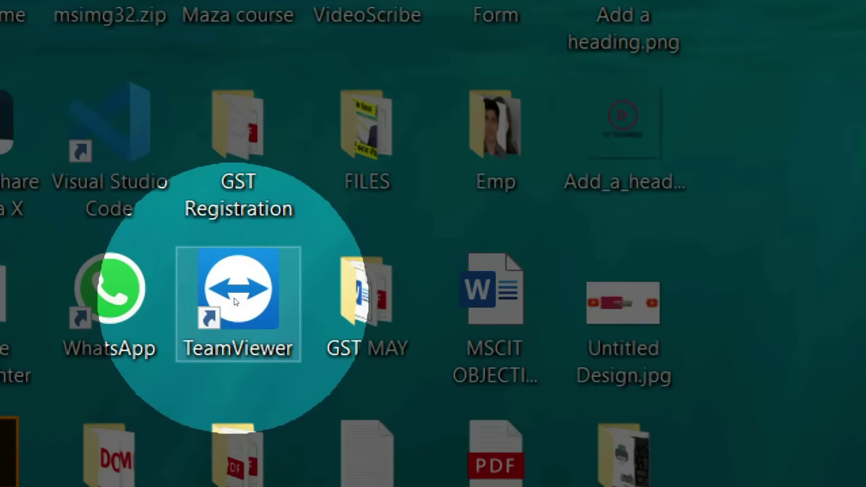
key("Left")
key("Left")
key("Right")
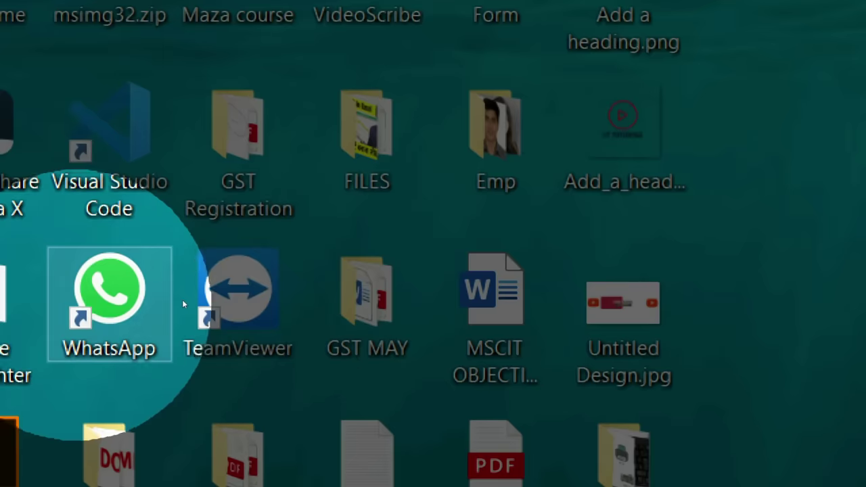
key("Up")
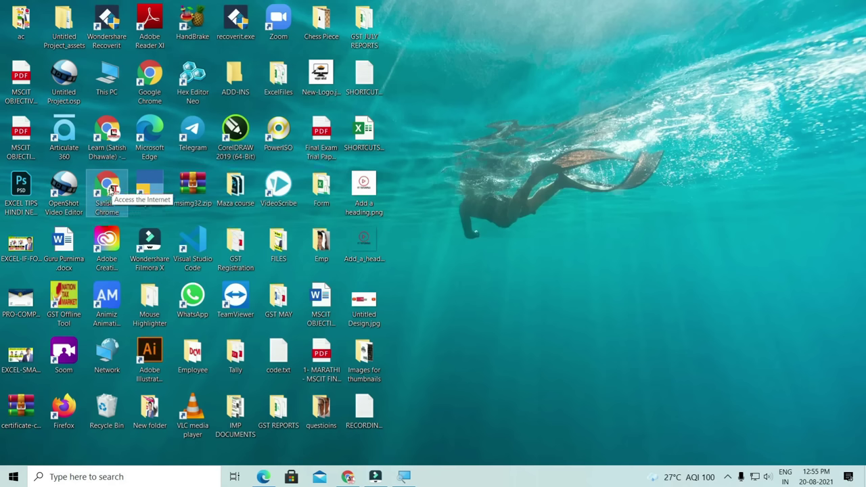
Step: Open the Emp folder on the desktop to view its scanned photos, and close it again
left_click(281, 247)
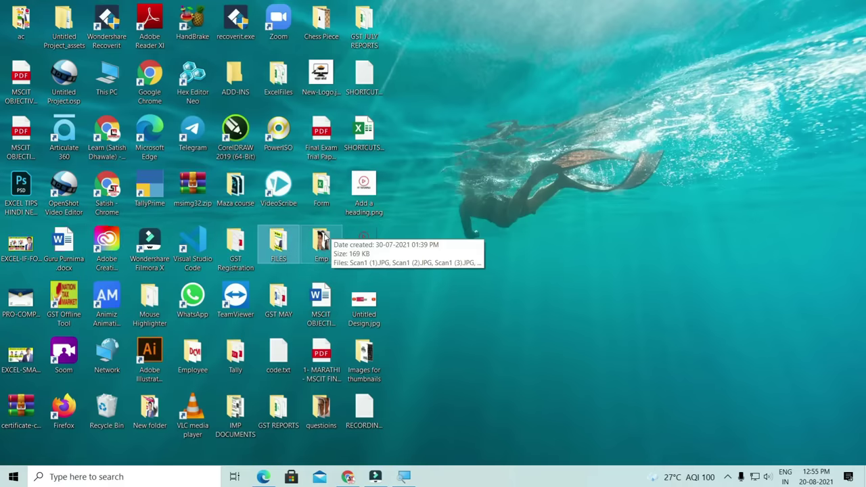
double_click(320, 242)
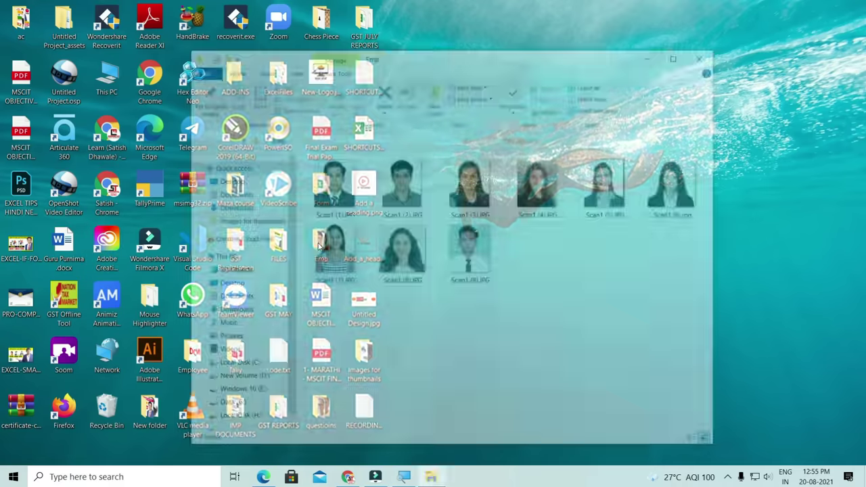
left_click(705, 54)
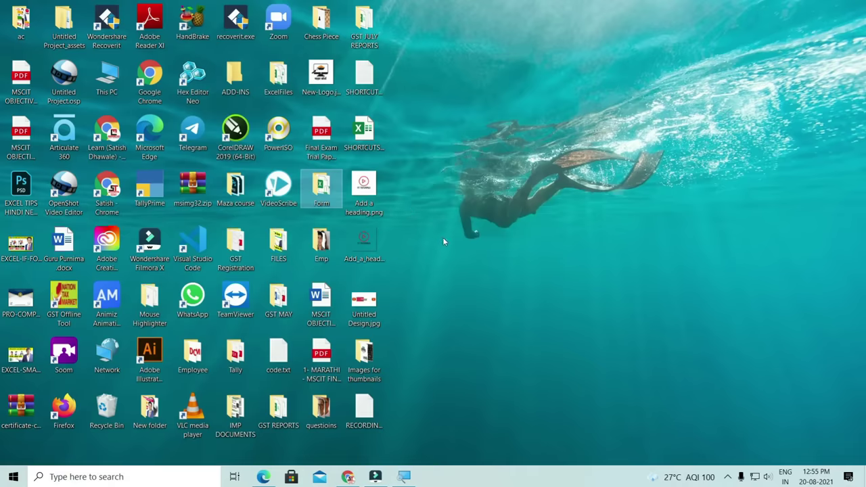
left_click_drag(401, 193, 358, 321)
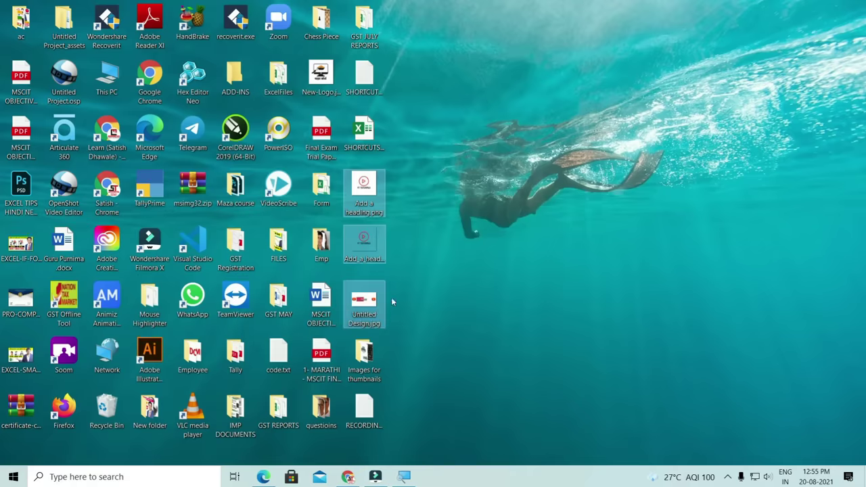
left_click(432, 213)
left_click_drag(406, 188, 347, 316)
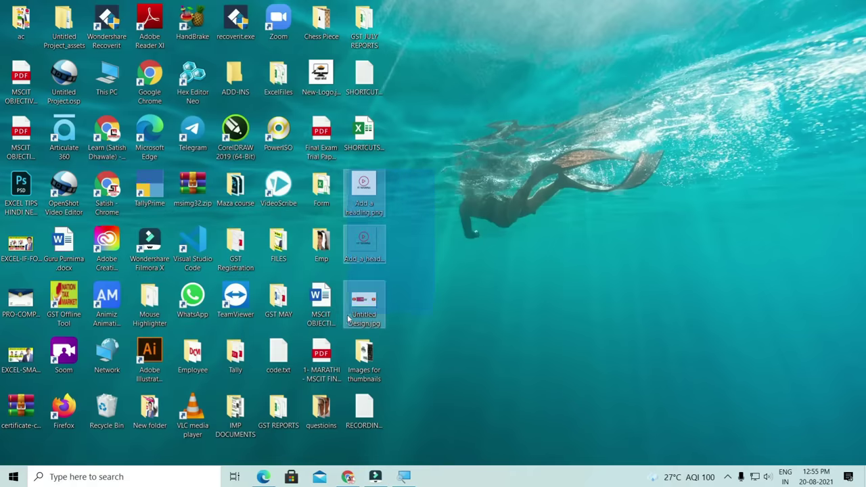
left_click(432, 263)
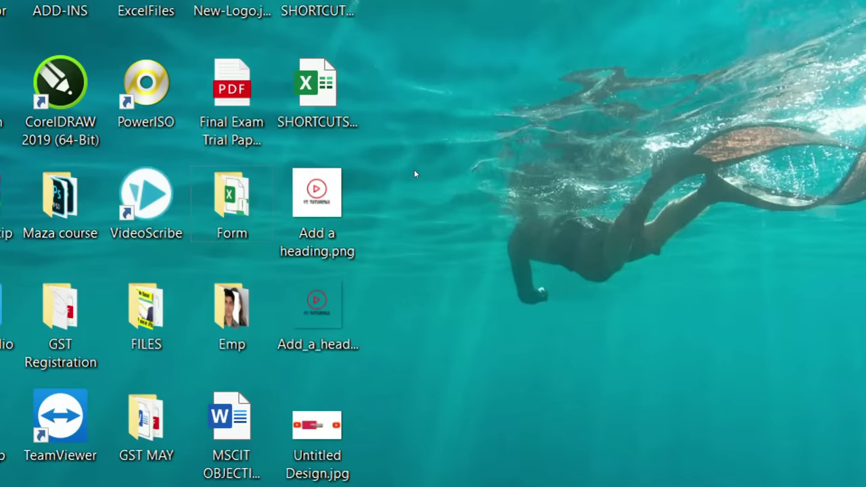
Step: Copy Add a heading.png, Add_a_heading-removebg-preview.png and Untitled Design.jpg from the desktop and paste them into the Emp folder
left_click_drag(404, 207, 359, 312)
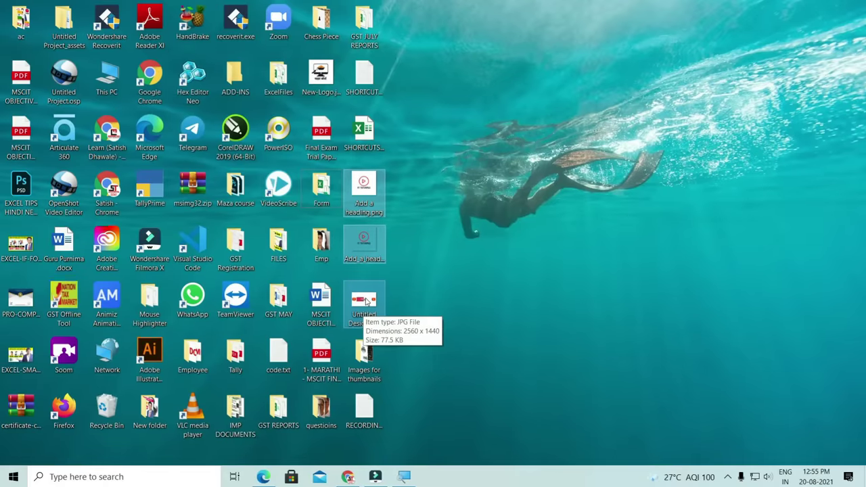
right_click(366, 303)
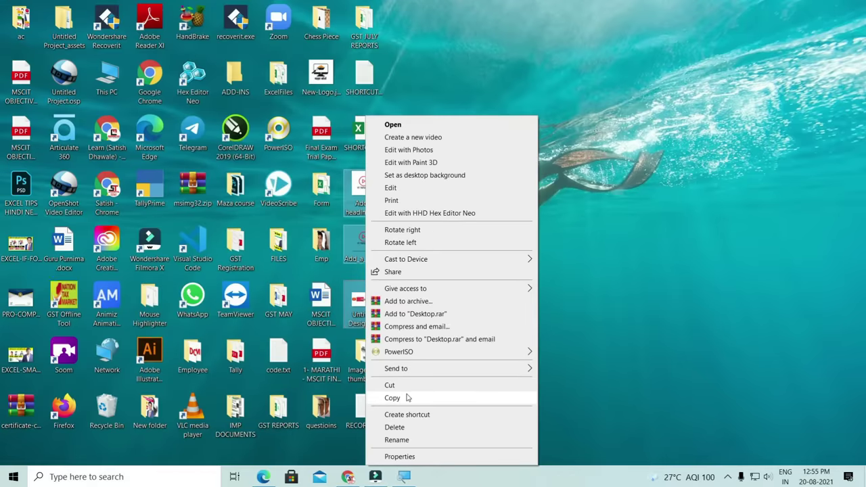
left_click(446, 402)
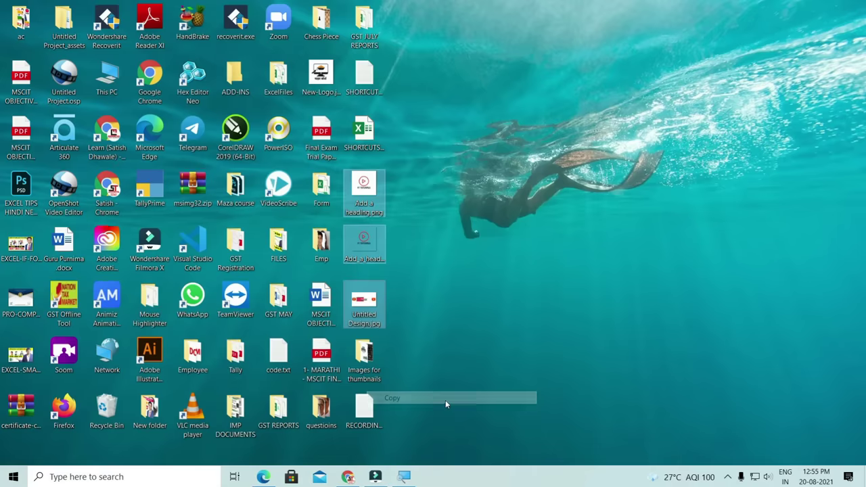
double_click(324, 242)
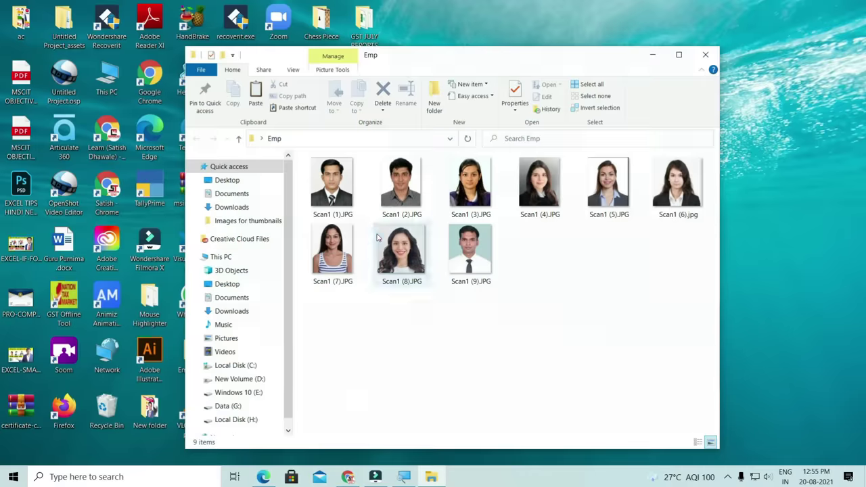
right_click(490, 344)
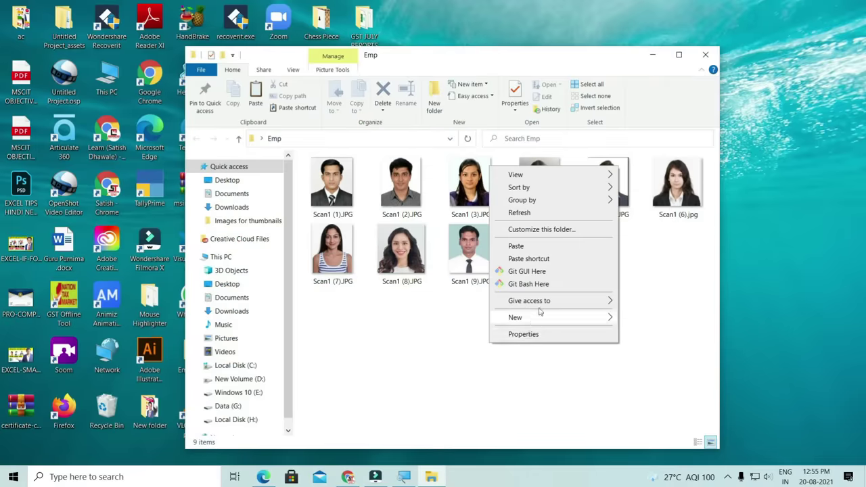
left_click(449, 354)
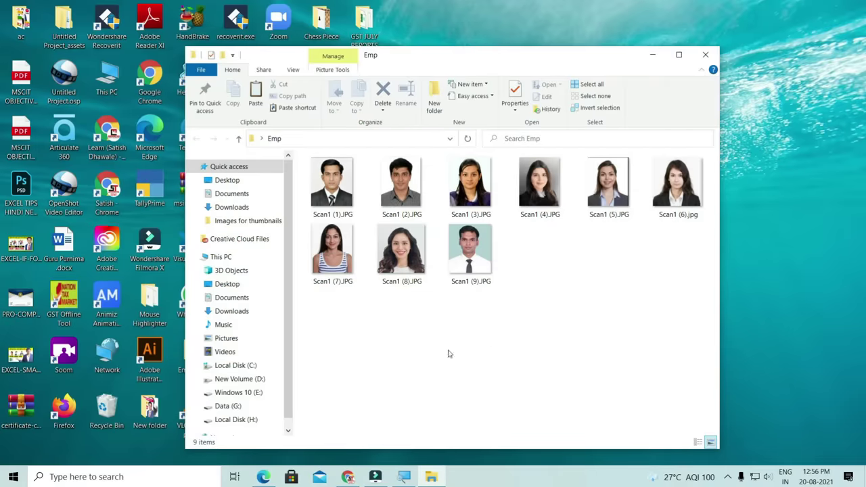
right_click(483, 349)
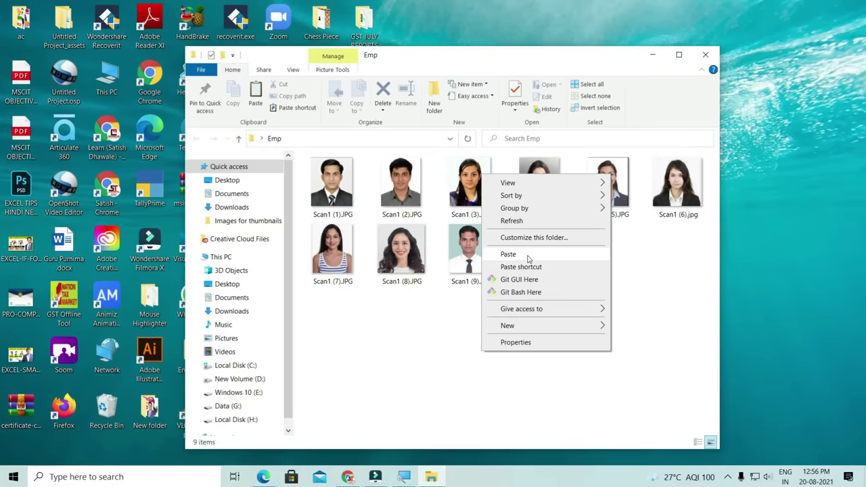
left_click(527, 255)
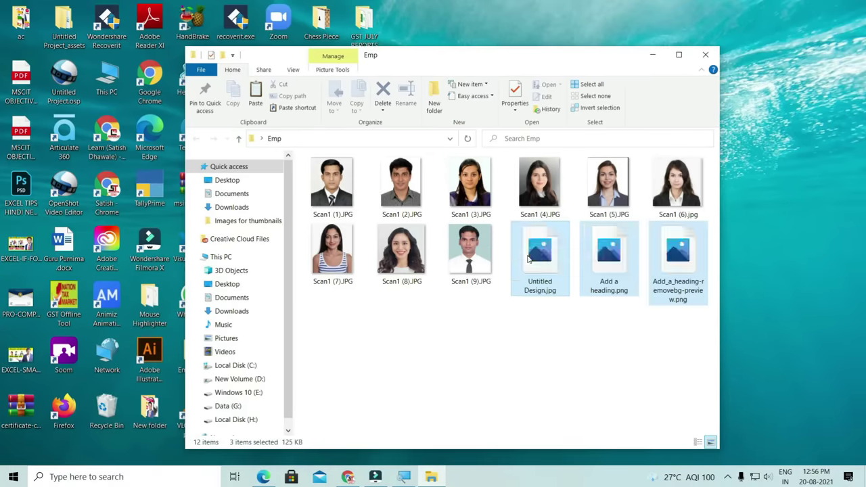
Step: Check the three pasted images among the files in the Emp folder
left_click(551, 267)
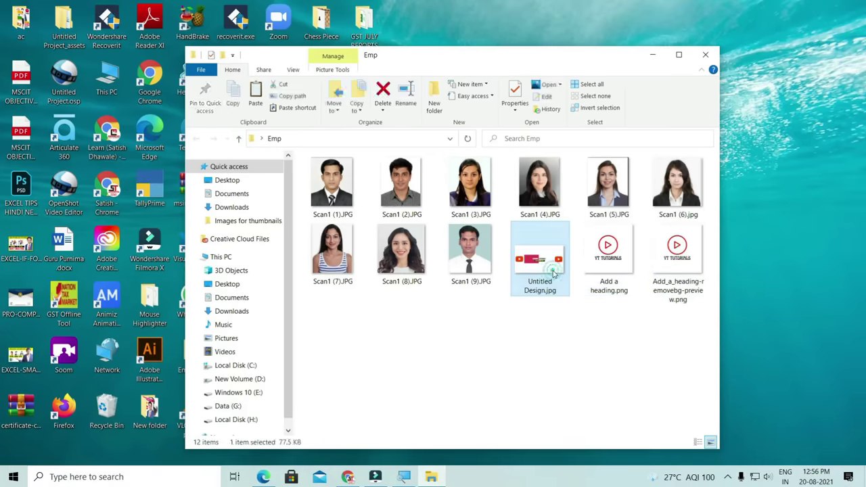
left_click(609, 264)
left_click(673, 261)
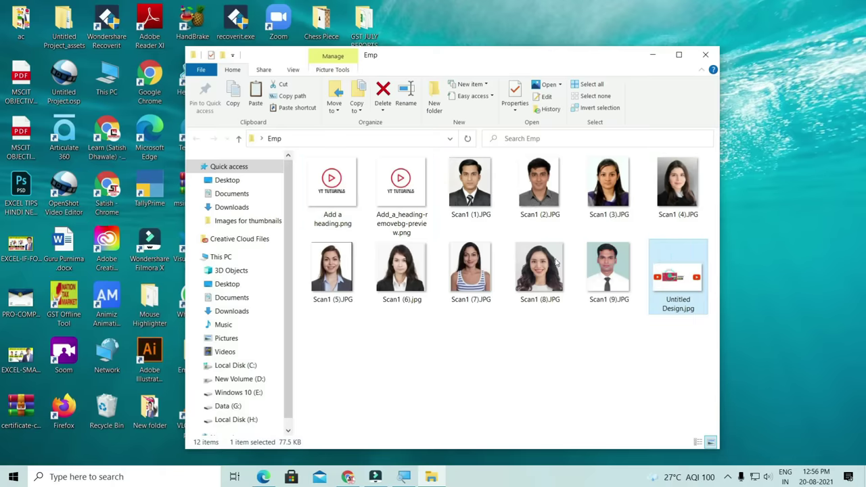
left_click(349, 195)
left_click(380, 198)
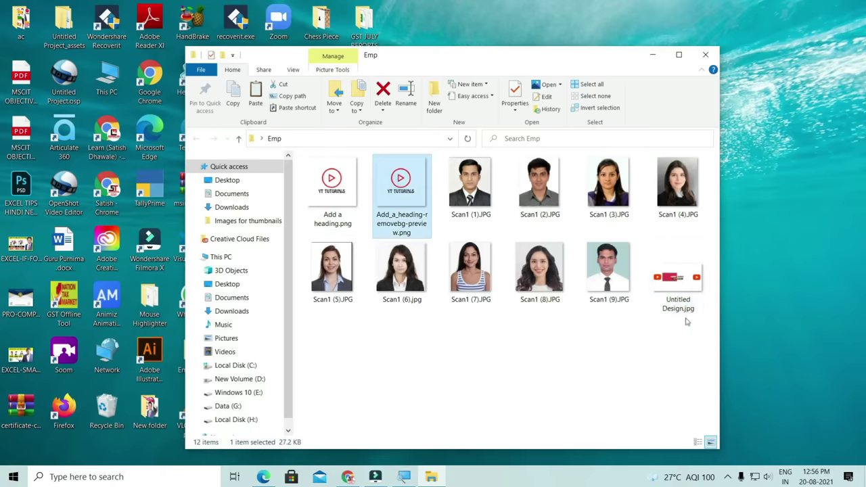
left_click(331, 193)
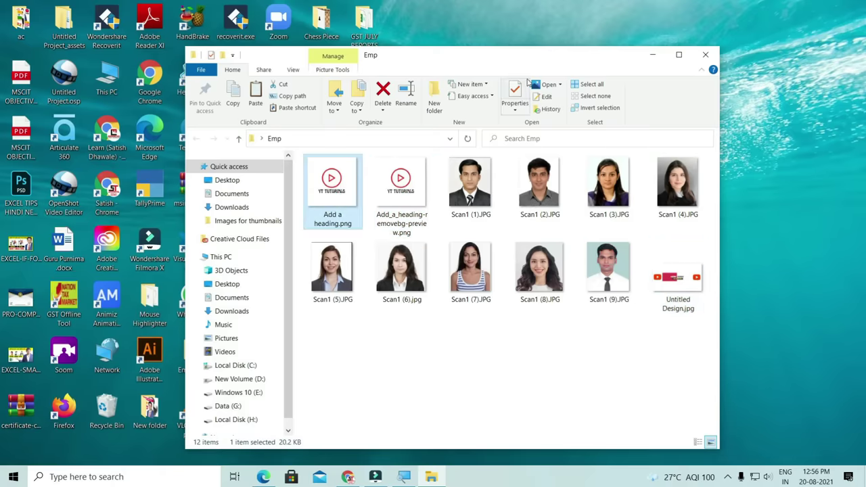
Step: Move the Emp folder window aside to uncover the desktop and check the three original images there
left_click_drag(494, 58, 738, 68)
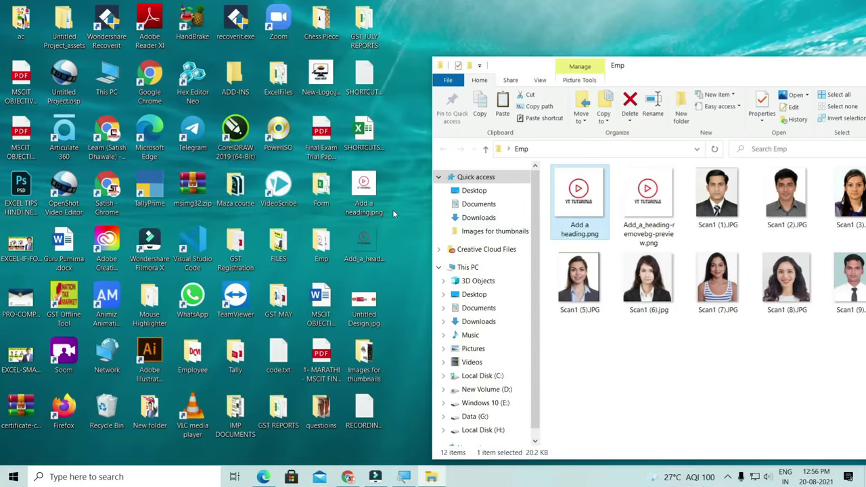
left_click_drag(396, 176, 359, 323)
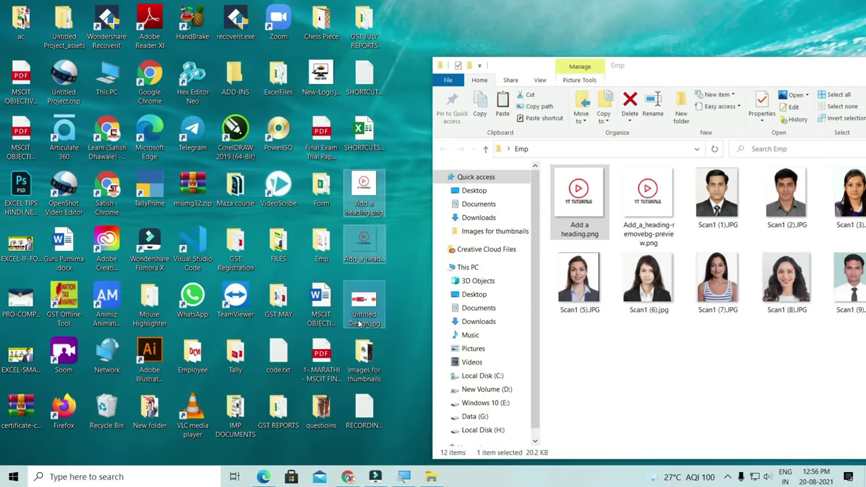
left_click(395, 326)
Step: Cut SHORTCUTS.txt from the desktop and paste it into the Emp folder
left_click(365, 82)
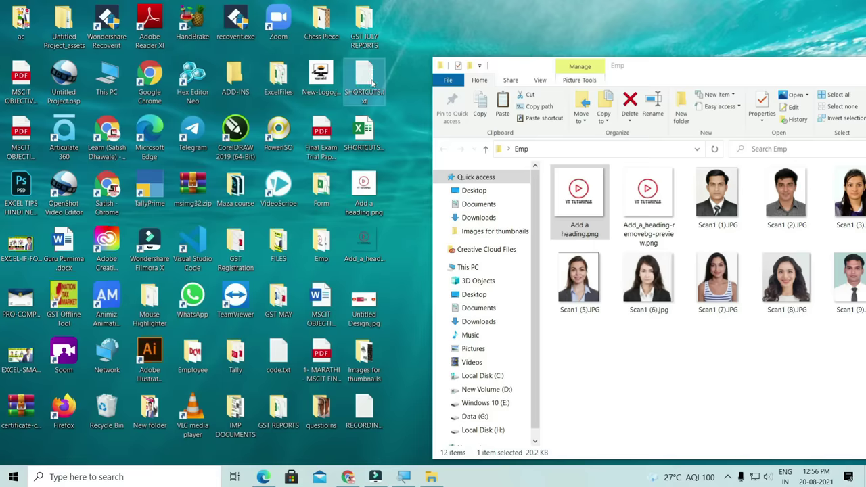
right_click(371, 82)
left_click(420, 291)
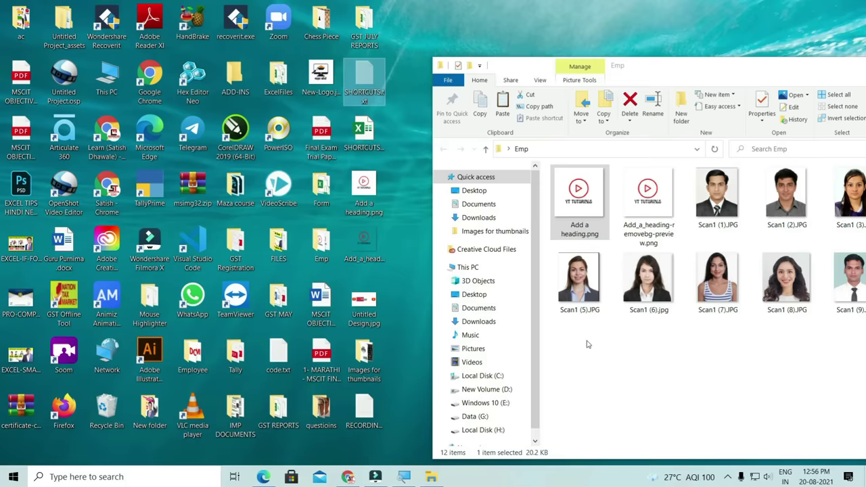
right_click(588, 344)
left_click(613, 231)
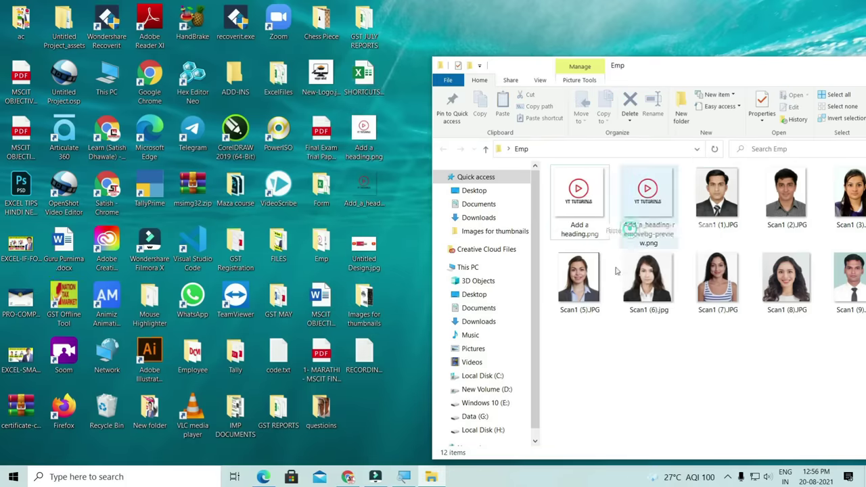
Step: Move RECORDING.txt from the desktop straight into the open Emp folder and close the folder window
left_click_drag(365, 355, 650, 359)
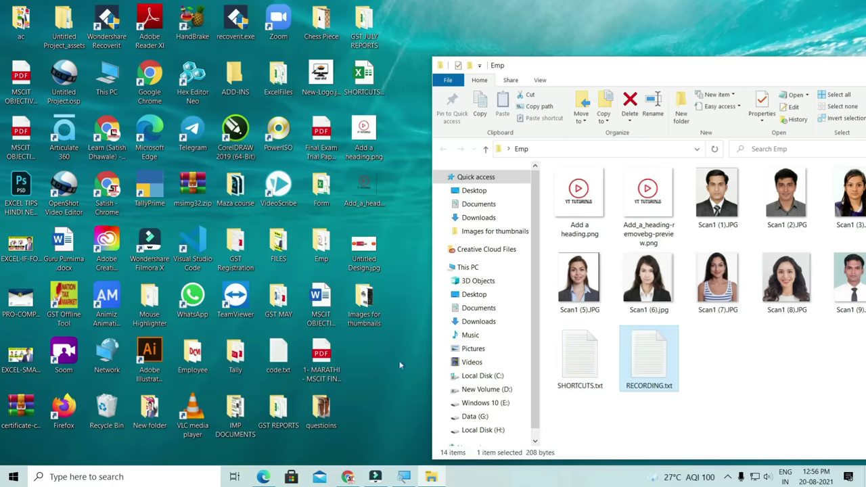
left_click_drag(737, 72, 514, 62)
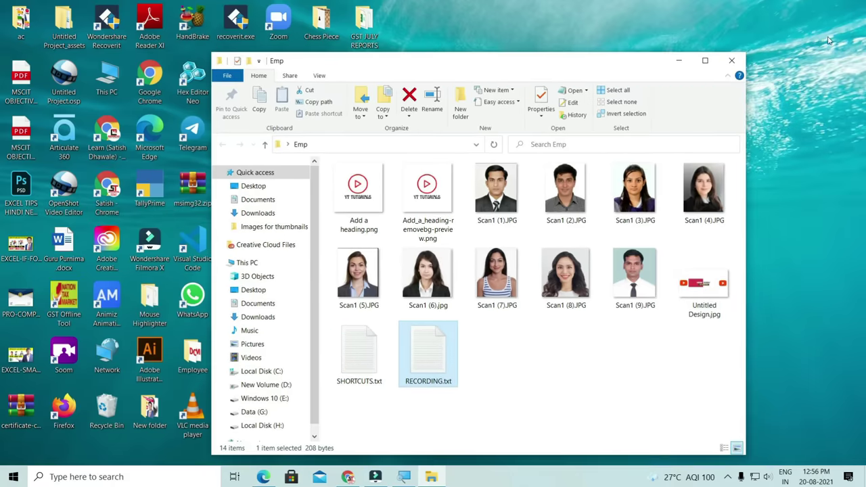
left_click(731, 60)
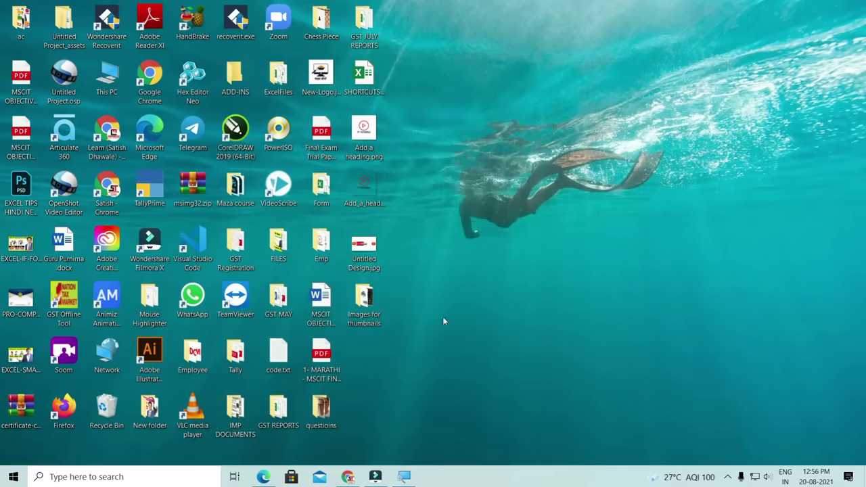
Step: Create a new folder on the desktop and name it with the person's first name
right_click(489, 307)
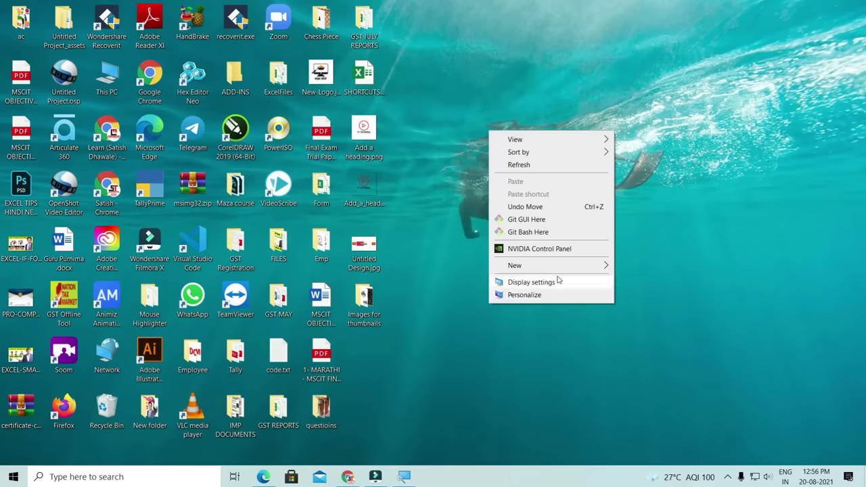
mouse_move(583, 269)
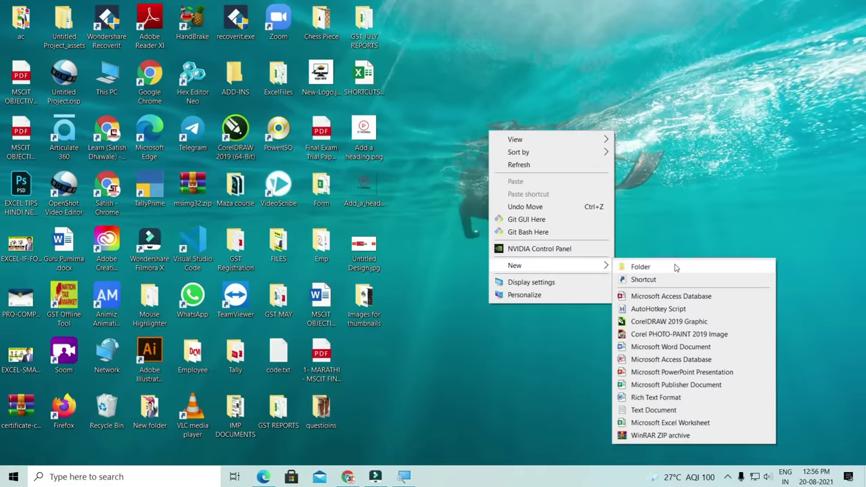
left_click(675, 268)
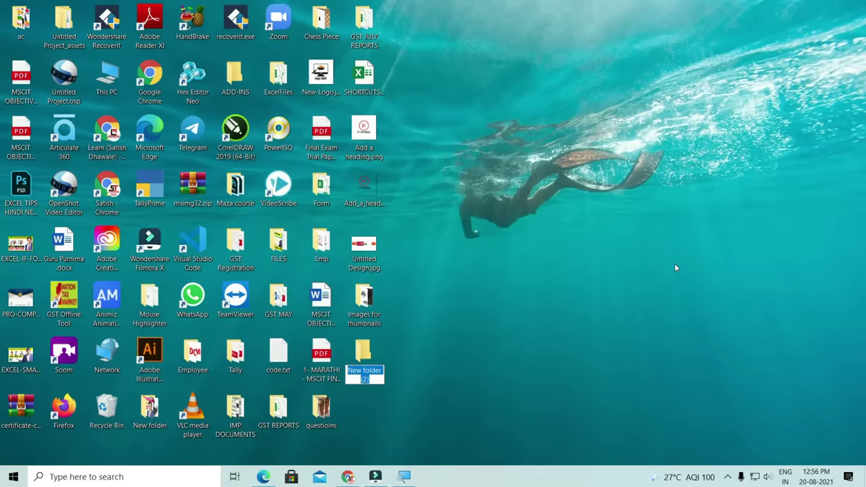
key("BackSpace")
type("satish")
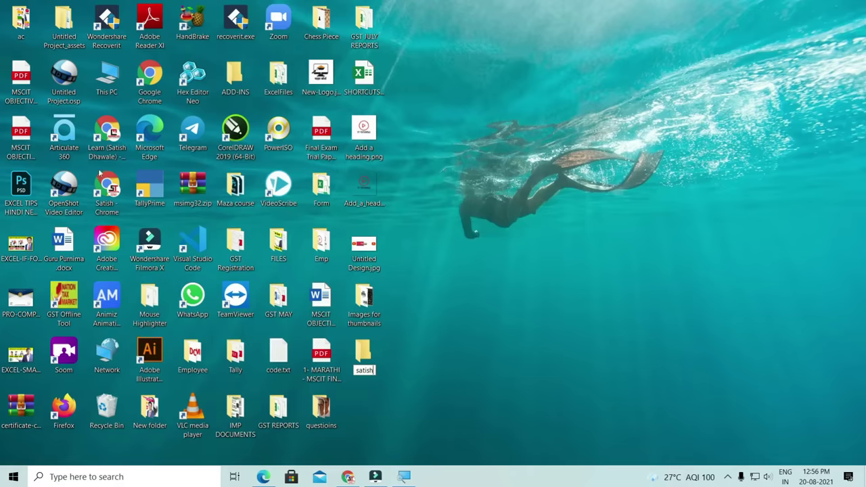
key("Return")
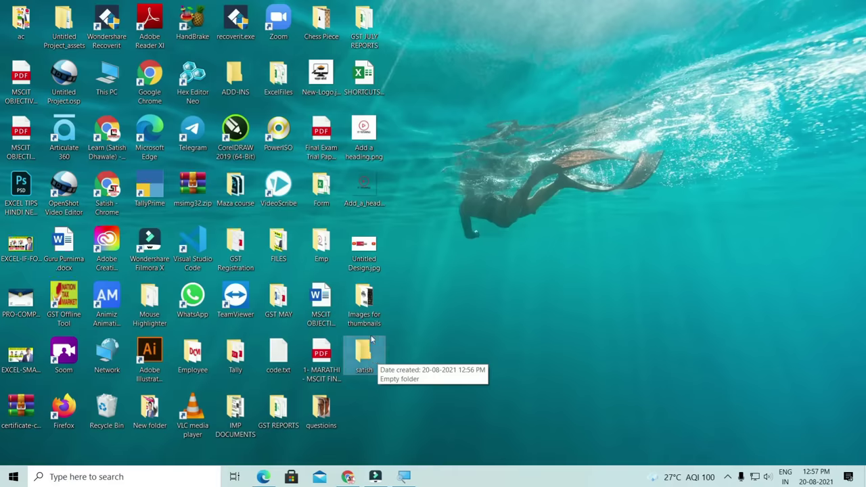
Step: Open the new folder beside the desktop icons and move Untitled Design.jpg, Add a heading.png and Add_a_heading-removebg-preview.png from the desktop into it
left_click(368, 353)
double_click(368, 353)
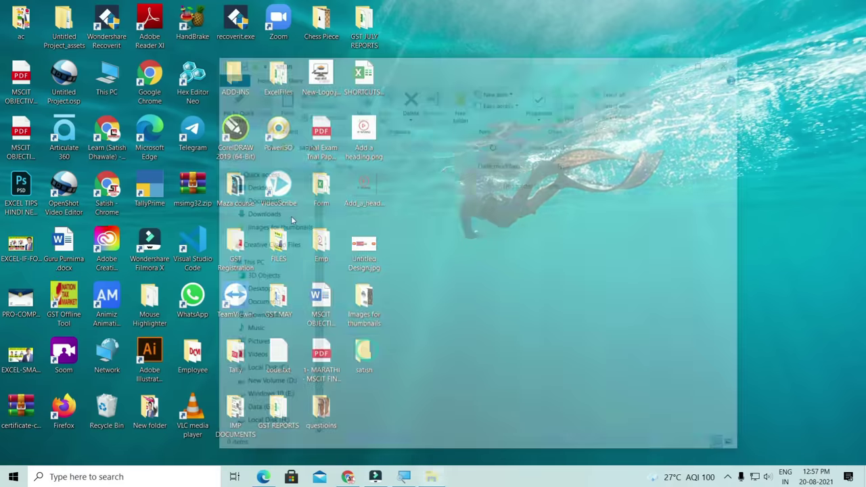
left_click_drag(469, 68, 605, 52)
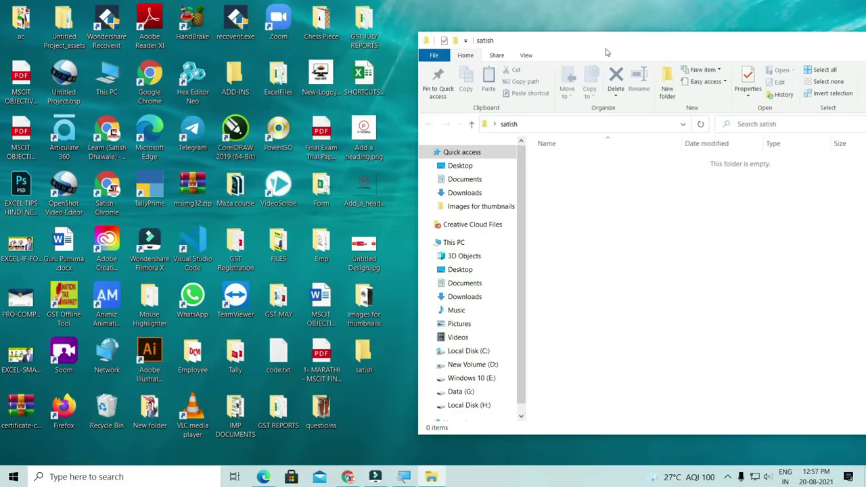
left_click_drag(390, 142, 622, 269)
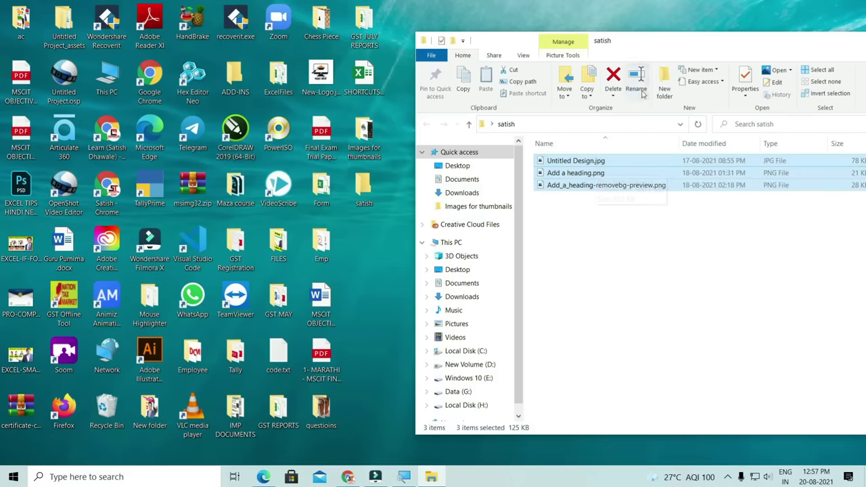
left_click(622, 218)
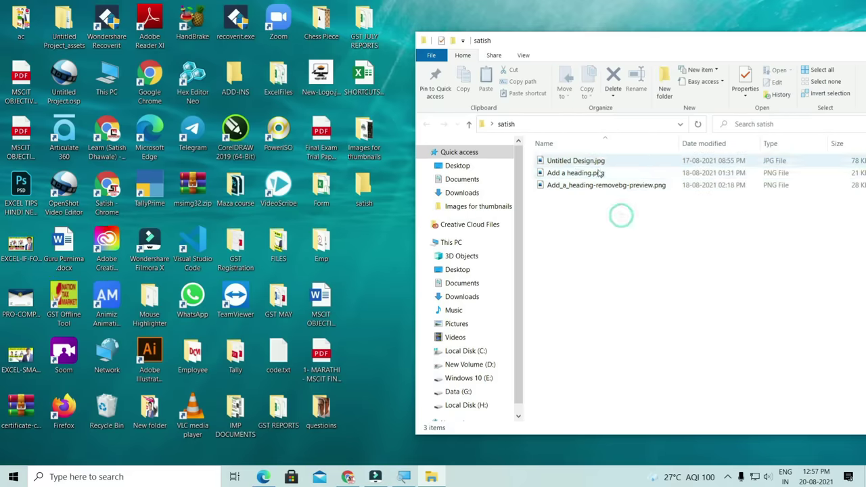
Step: Show the folder's files as large icons and as extra large icons
right_click(607, 231)
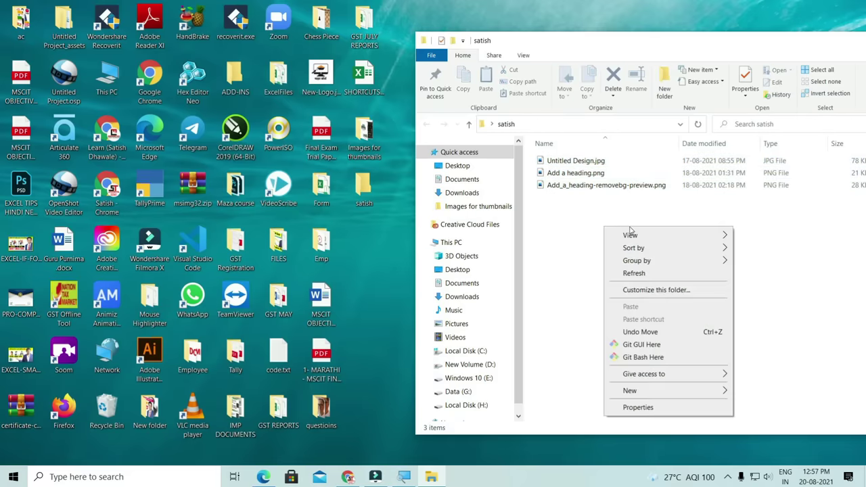
mouse_move(653, 235)
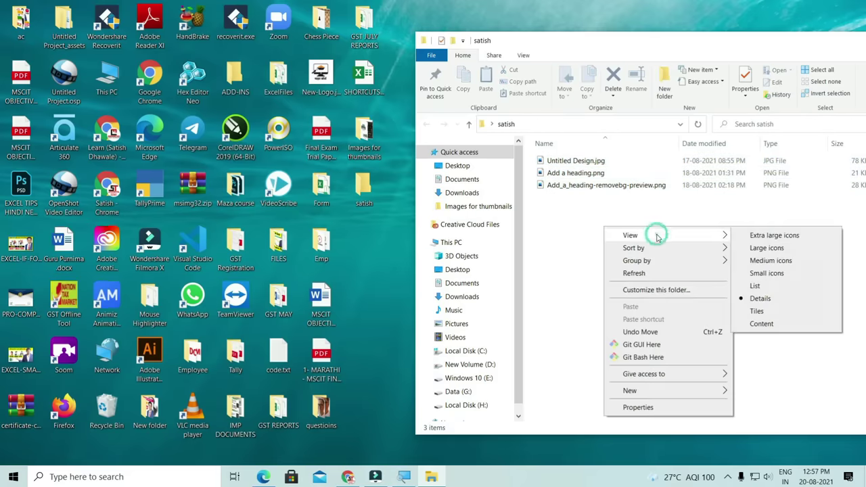
left_click(767, 247)
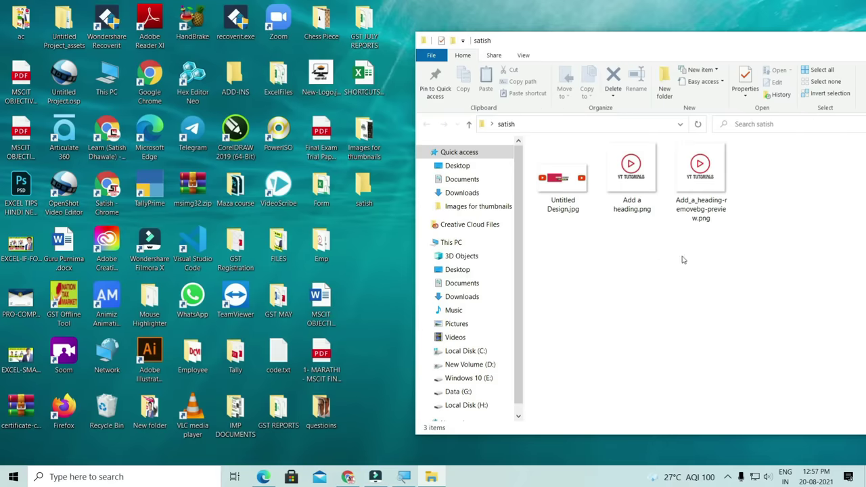
right_click(654, 255)
mouse_move(707, 259)
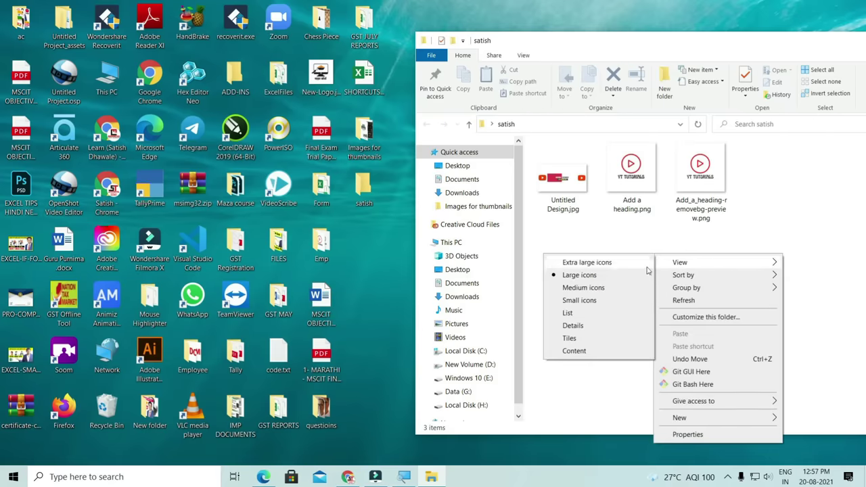
left_click(600, 265)
Step: Set the folder's view to medium icons
right_click(622, 315)
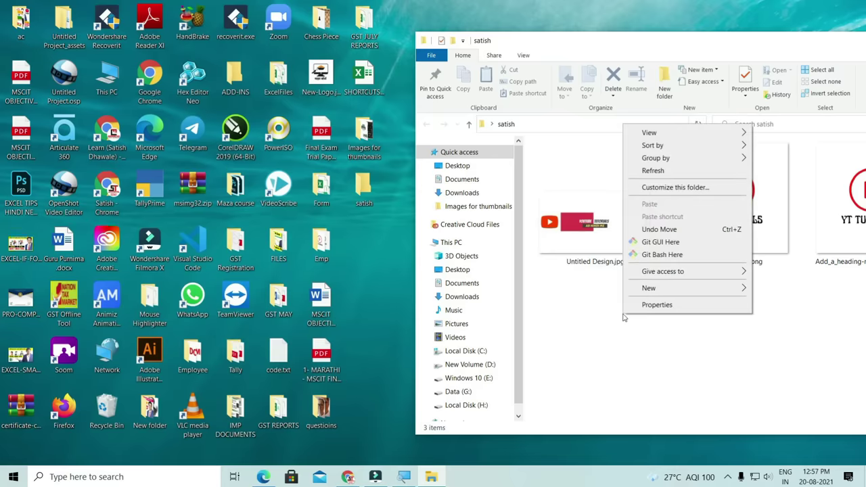
mouse_move(692, 132)
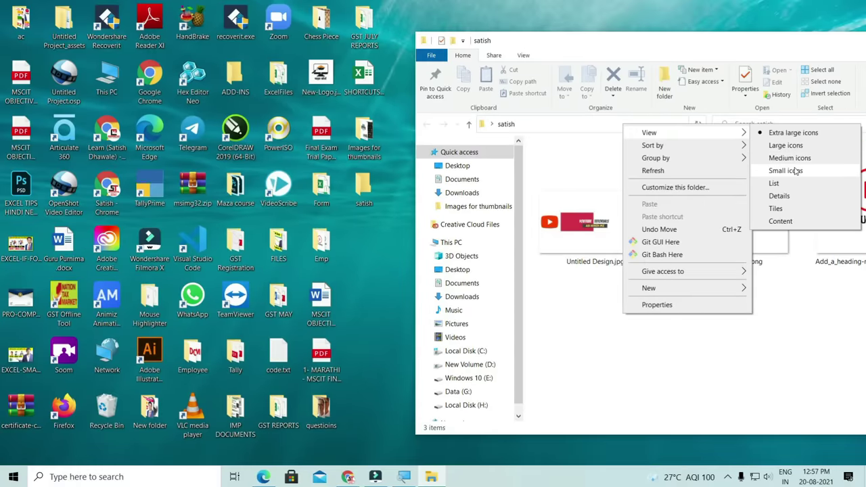
left_click(796, 171)
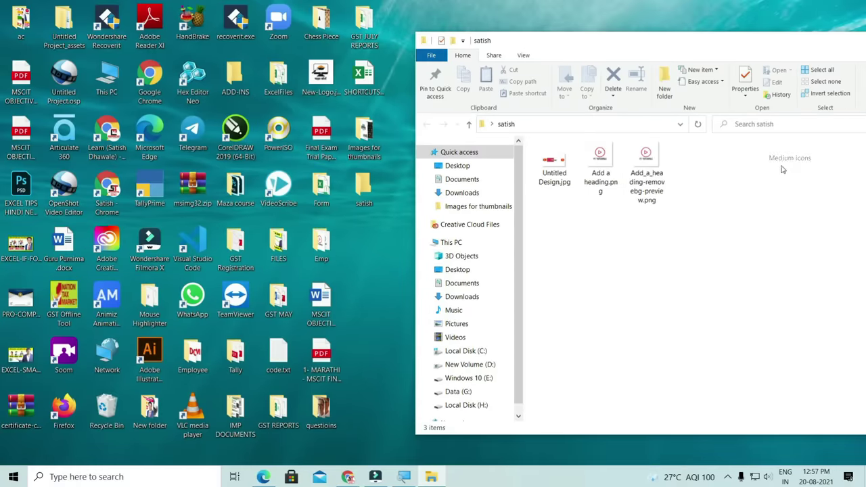
Step: Sort the three images in the folder by date modified
right_click(625, 225)
mouse_move(660, 243)
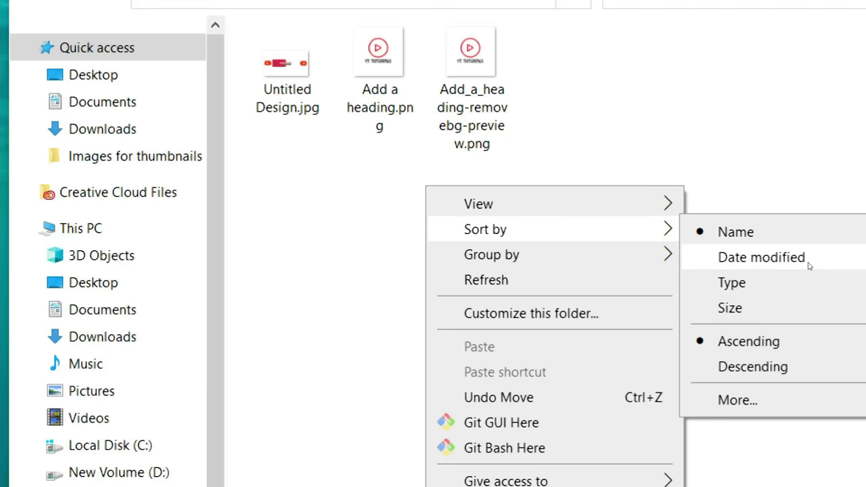
left_click(809, 264)
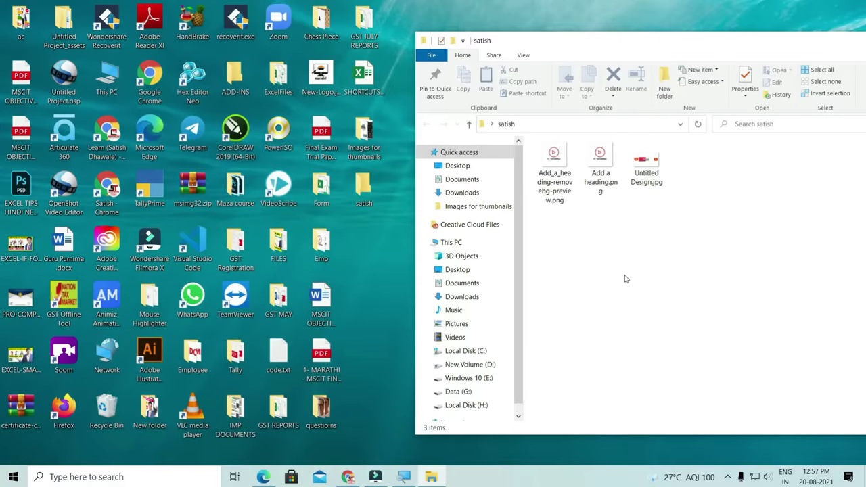
right_click(625, 278)
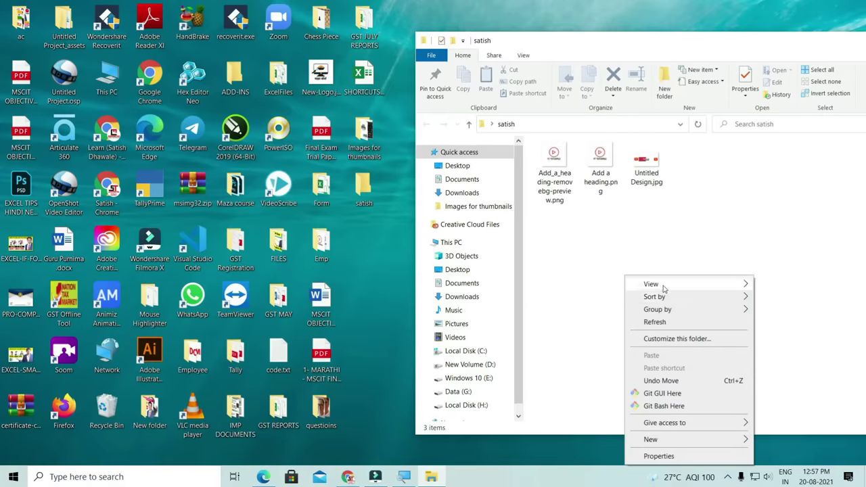
mouse_move(643, 296)
left_click(621, 251)
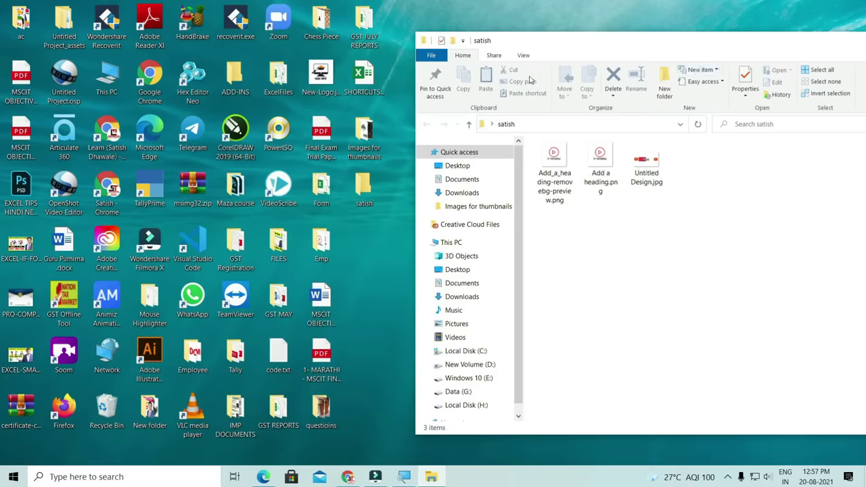
Step: Move the new folder's window back over the desktop icons and close it
left_click_drag(661, 46, 363, 75)
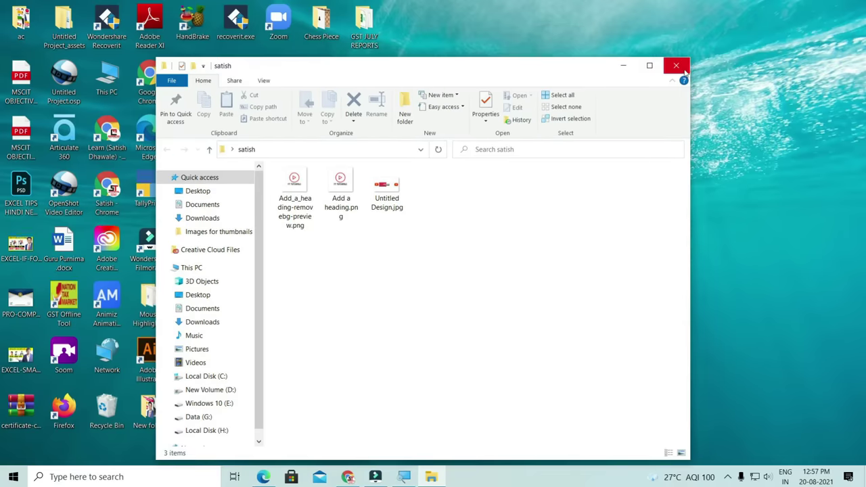
left_click(678, 59)
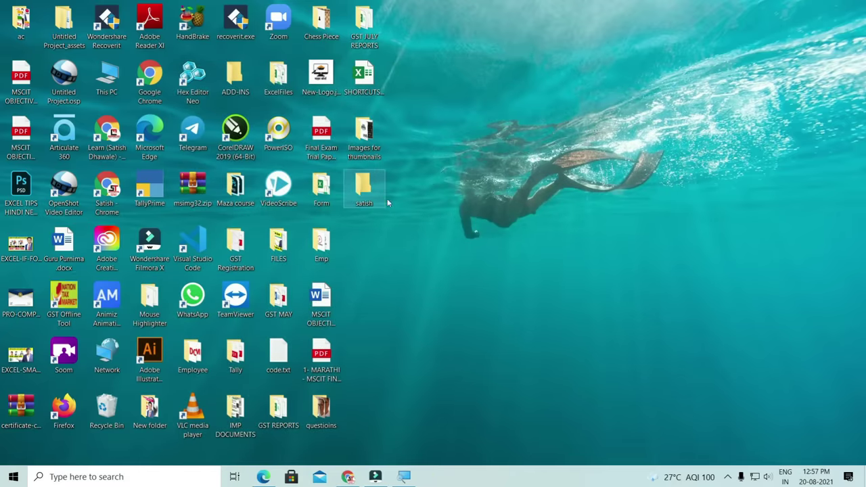
Step: Create a new Microsoft Excel worksheet on the desktop and name it imp.xlsx
right_click(415, 251)
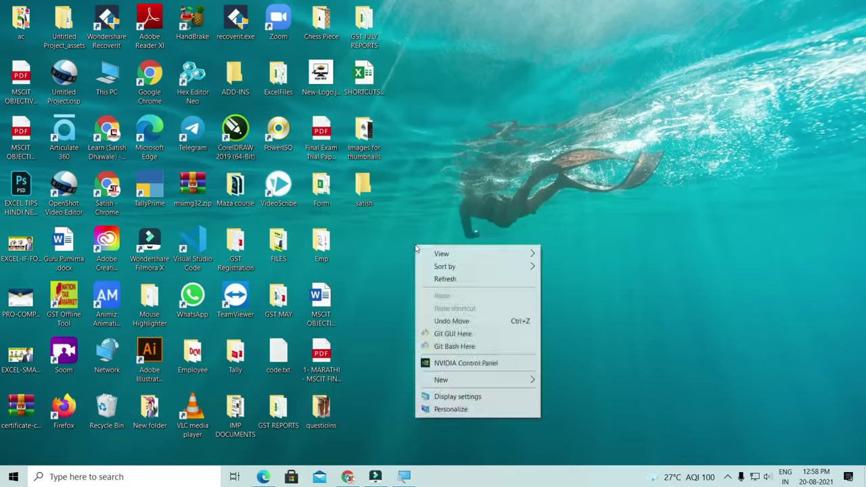
left_click(496, 381)
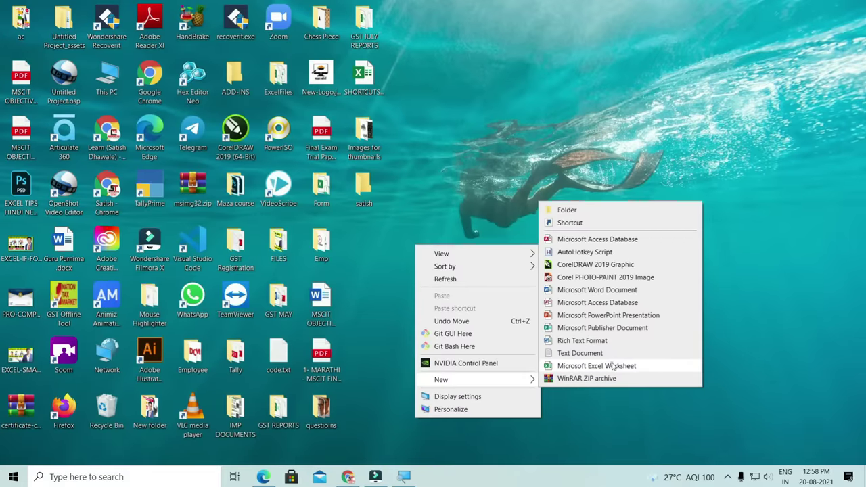
left_click(613, 366)
key("BackSpace")
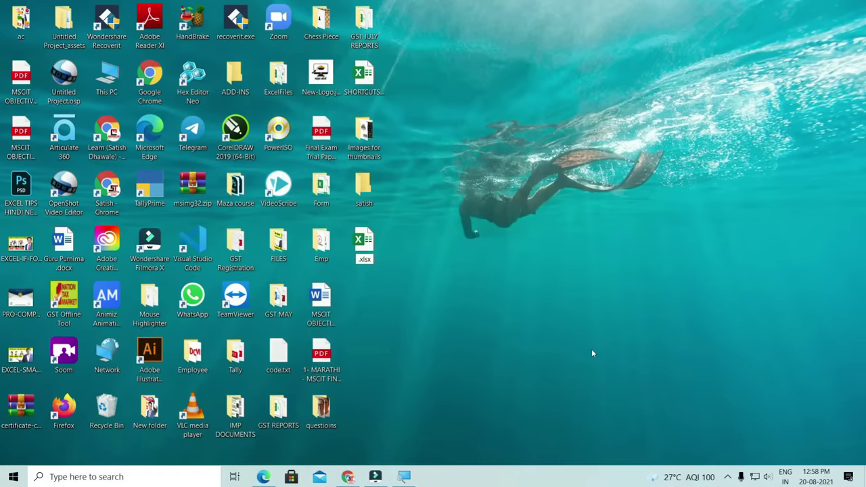
type("imp")
key("Return")
Step: Open imp.xlsx in Excel and close it again
key("Return")
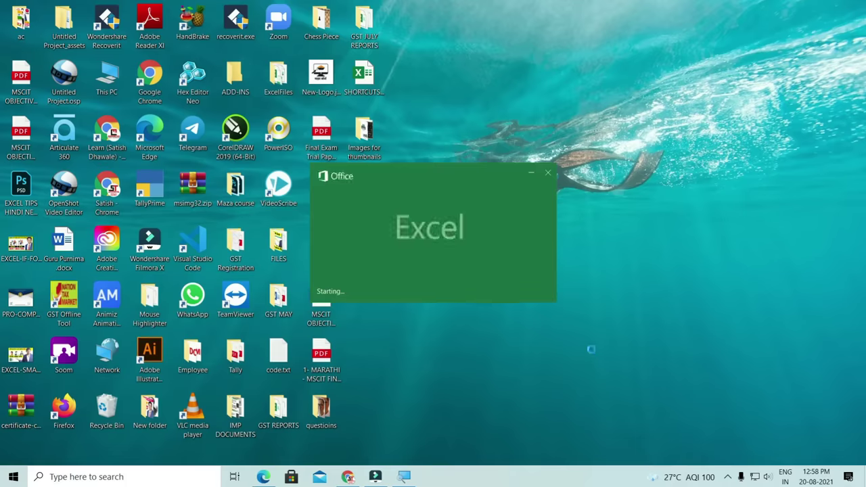
left_click(585, 9)
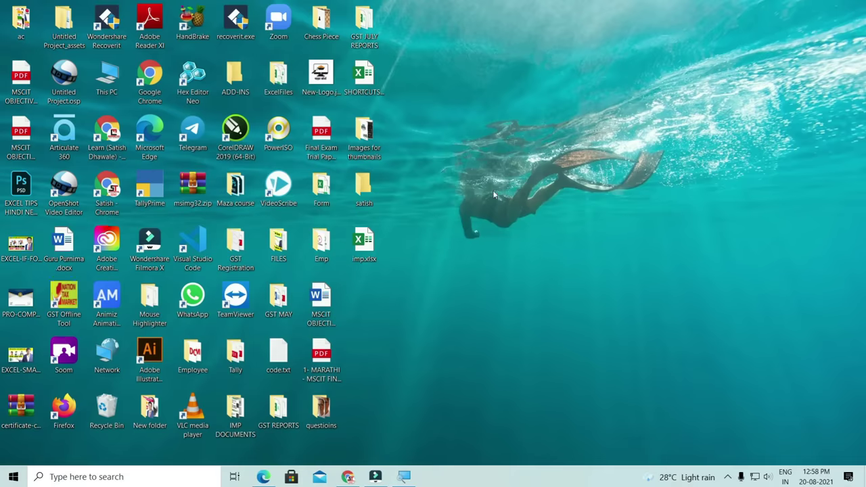
Step: Open the display settings from the desktop and review the scaling choices for text, apps and other items without changing them
right_click(525, 165)
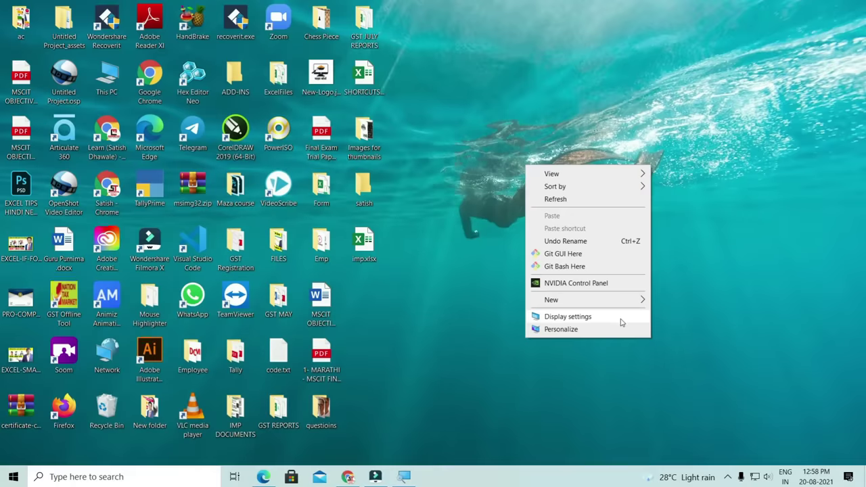
left_click(621, 323)
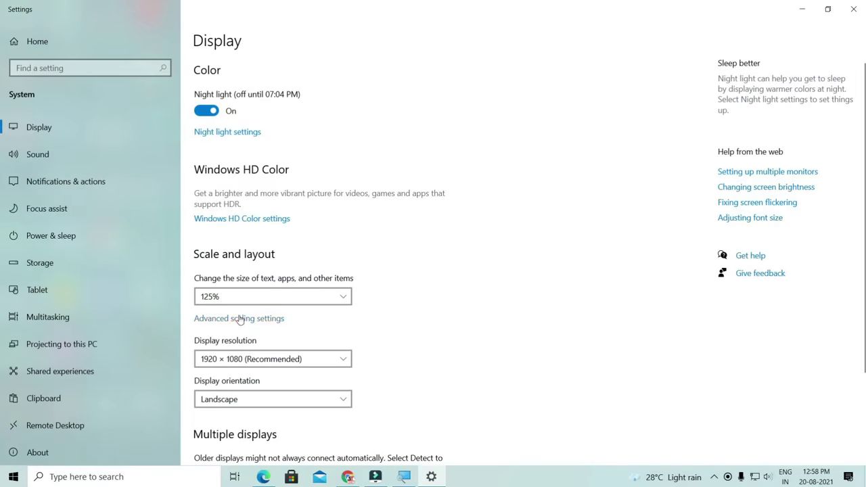
left_click(274, 301)
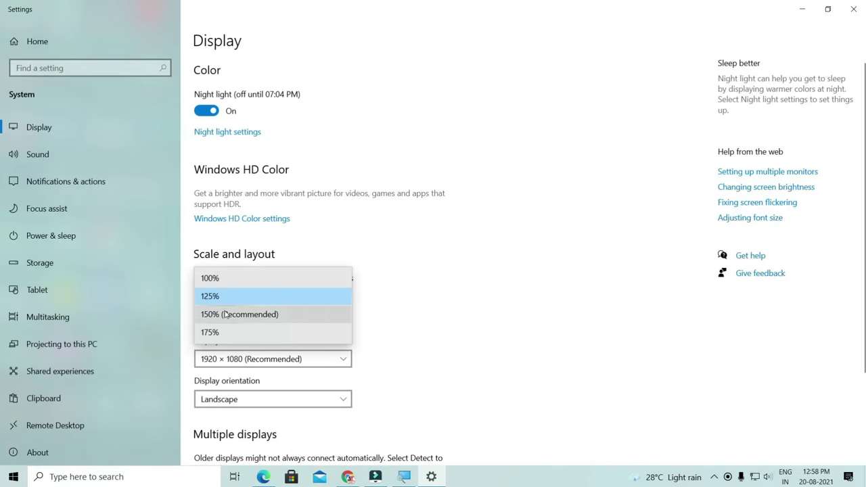
left_click(444, 310)
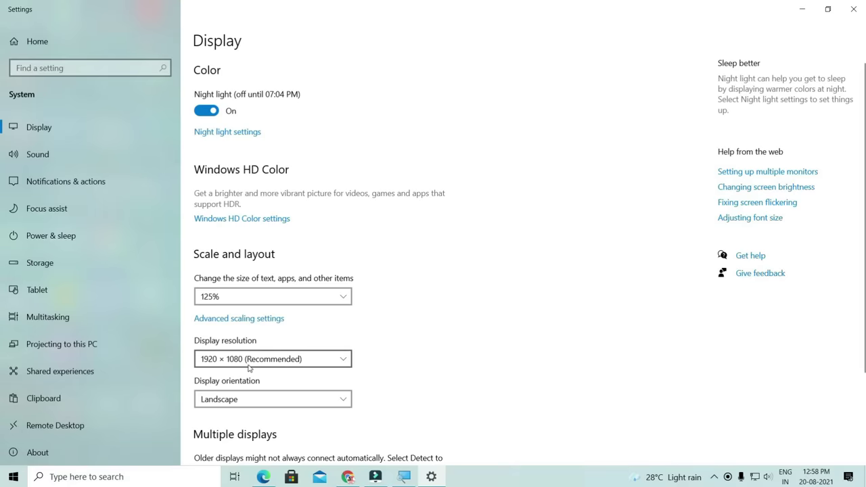
Step: Switch the display orientation to Portrait and revert the change
left_click(285, 400)
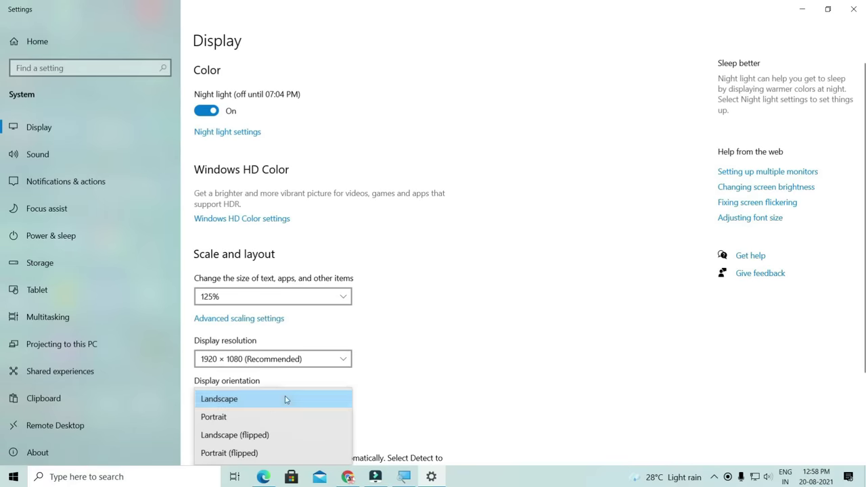
left_click(245, 421)
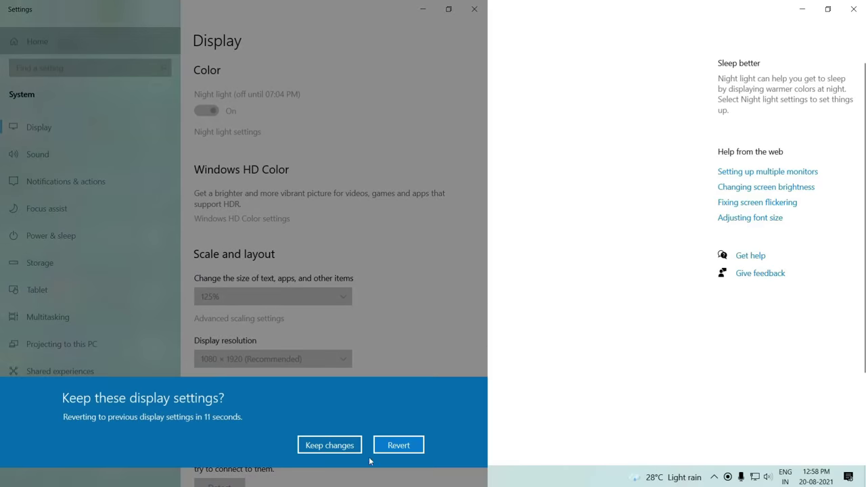
left_click(388, 444)
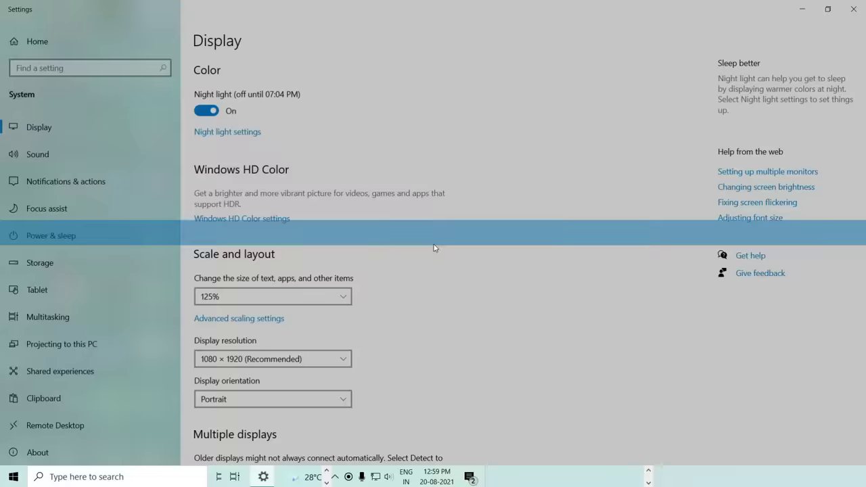
Step: Switch the display orientation to Landscape (flipped) and revert the change
left_click(246, 399)
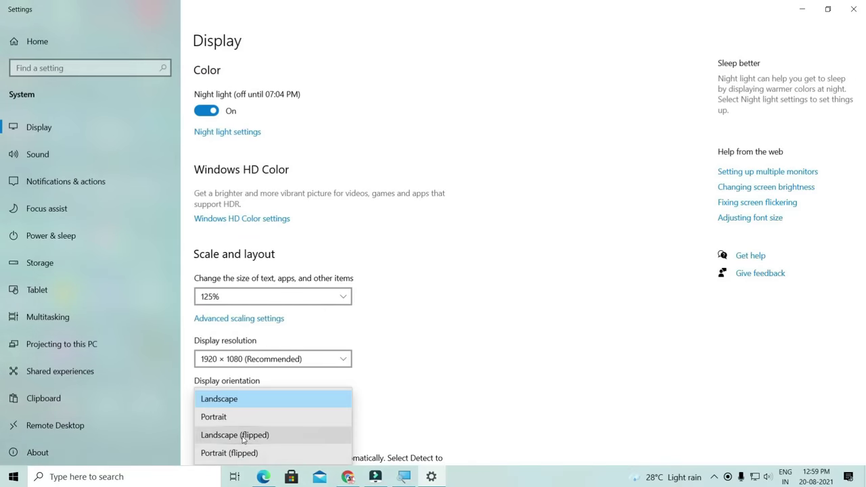
left_click(243, 436)
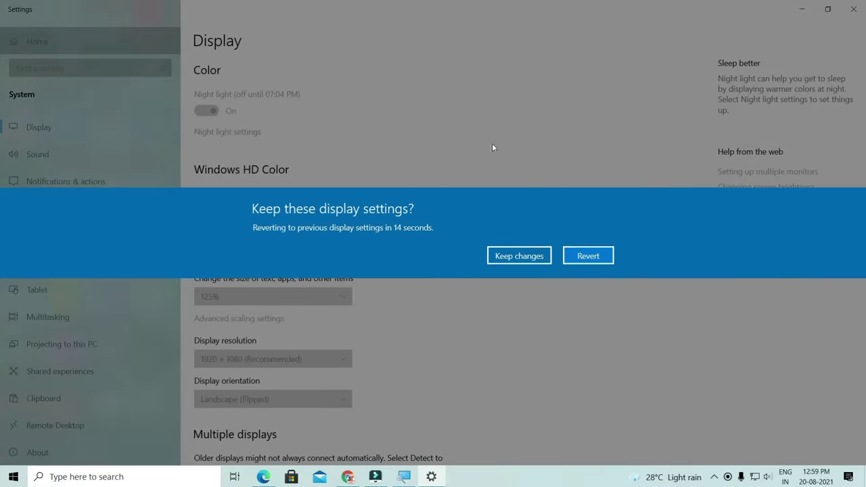
left_click(583, 254)
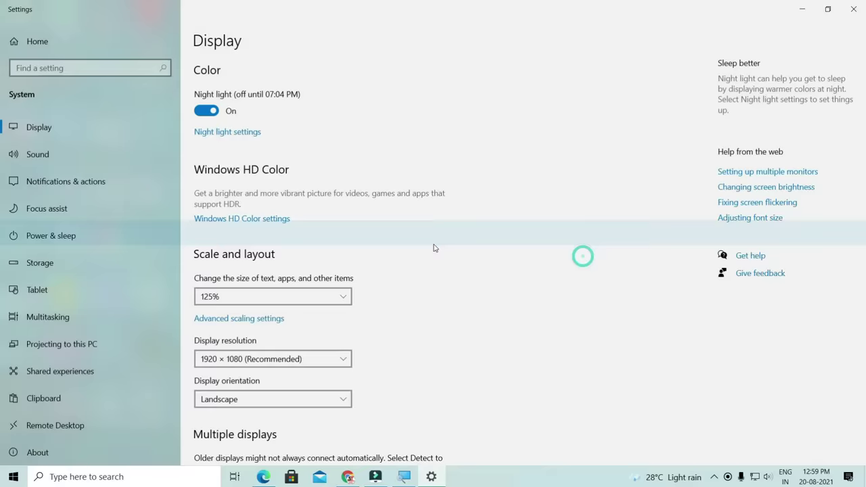
Step: Look over the remaining display options down to Multiple displays, and close the settings window
scroll(369, 250, "down", 3)
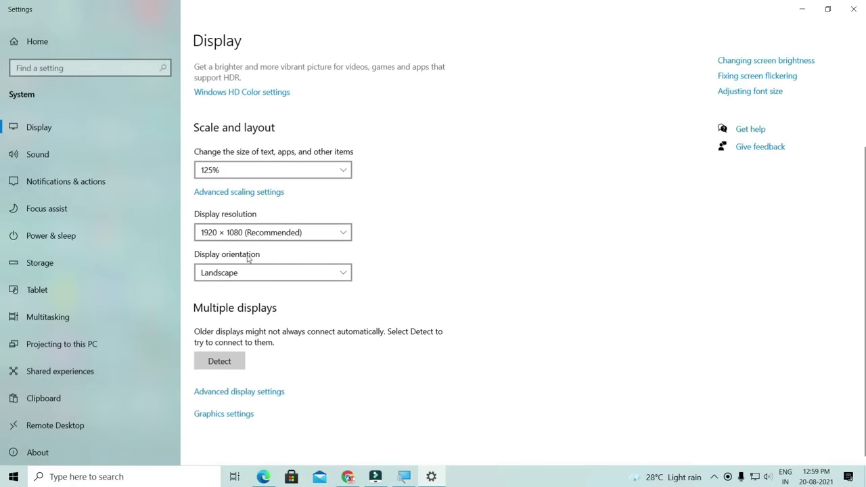
scroll(249, 250, "up", 3)
scroll(247, 230, "down", 3)
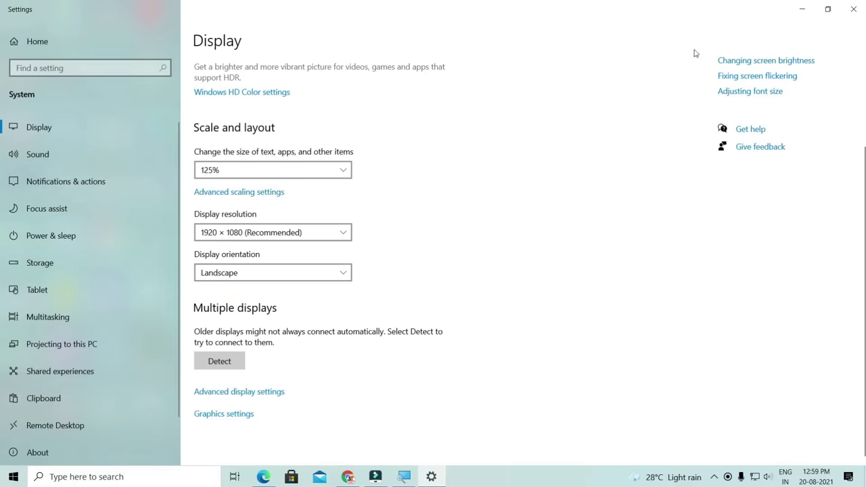
left_click(855, 9)
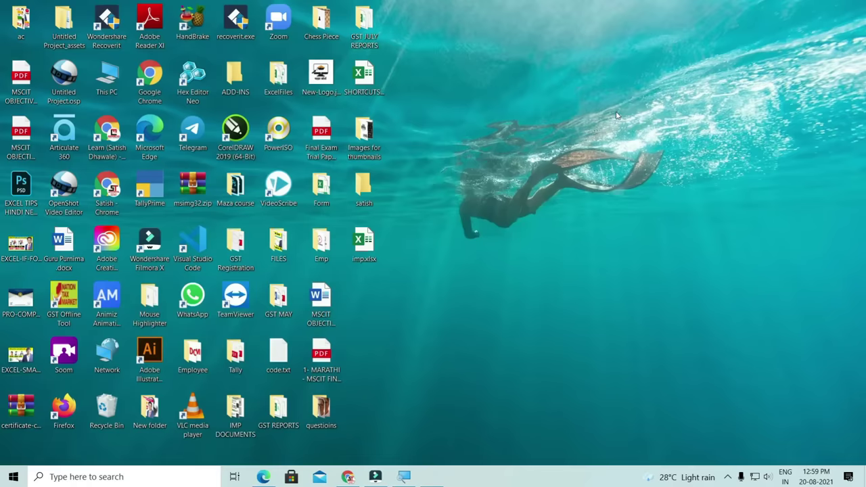
Step: Open the desktop's personalization settings, set the background to the blue Windows logo picture, and close the settings
right_click(457, 201)
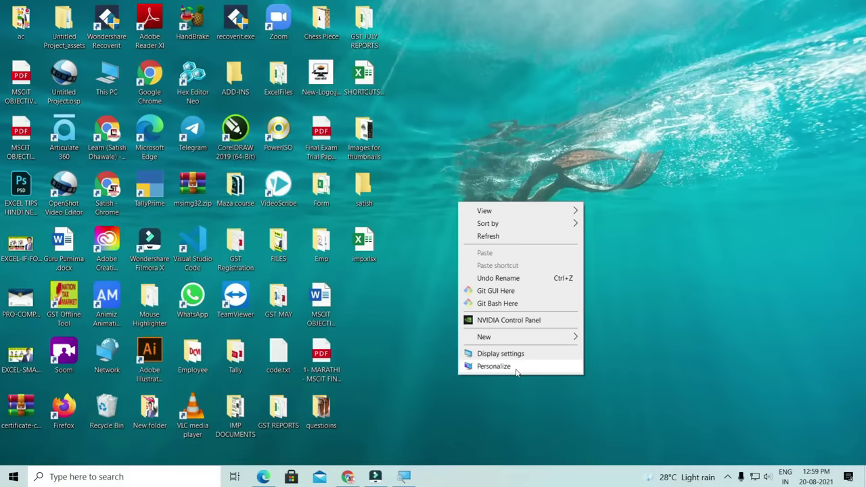
left_click(515, 368)
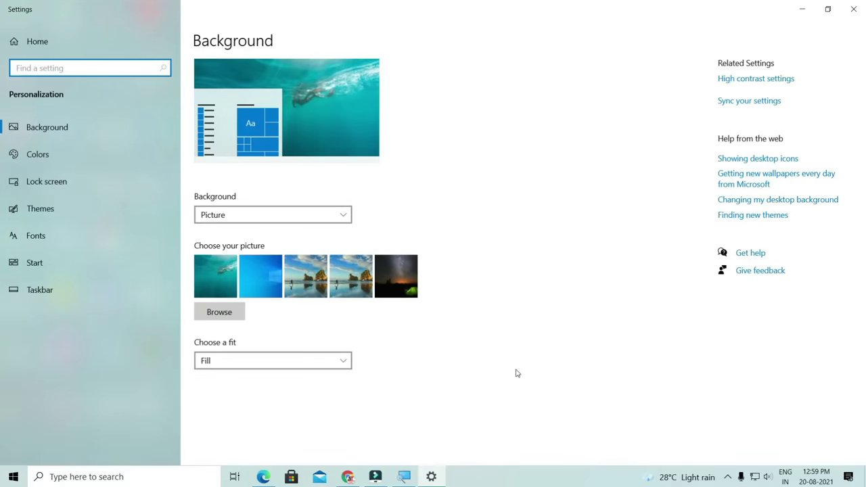
left_click(257, 272)
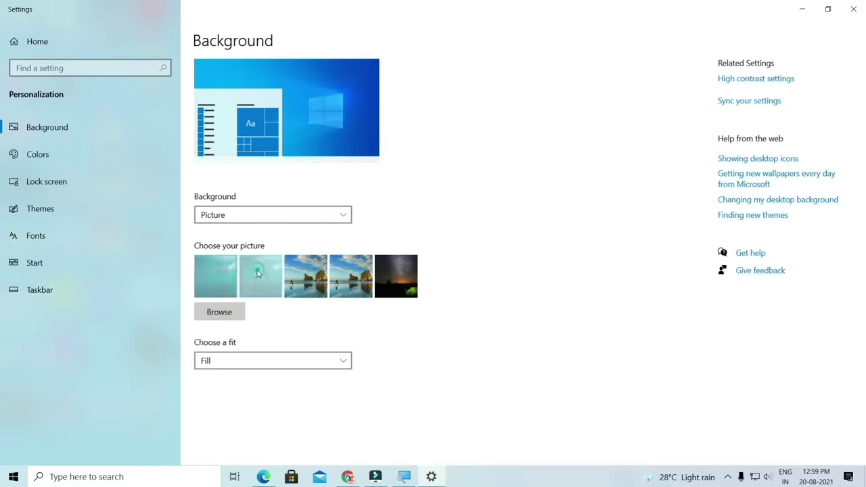
left_click(256, 269)
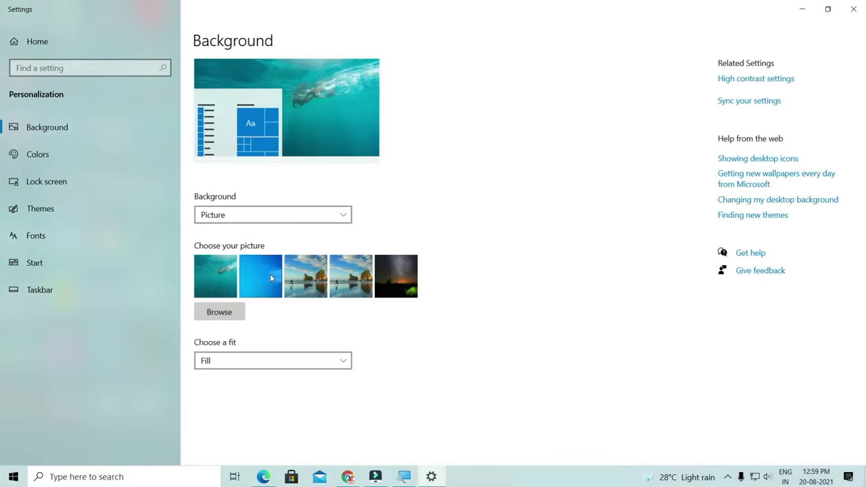
left_click(266, 274)
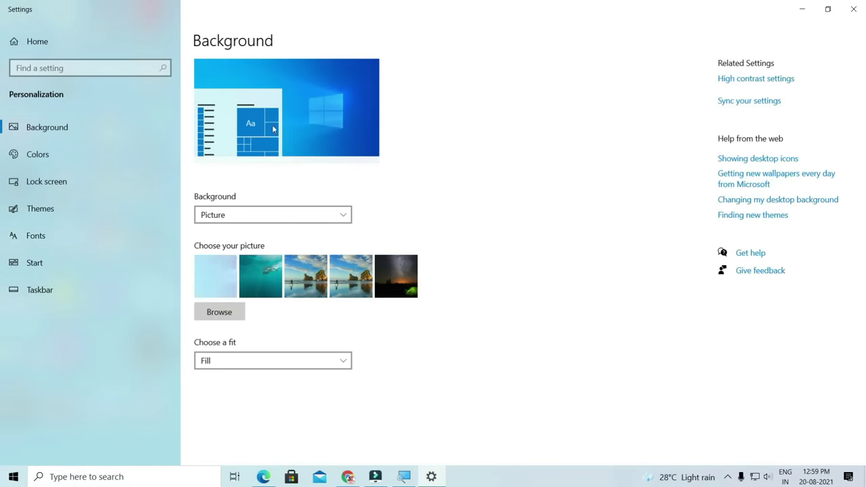
left_click(854, 9)
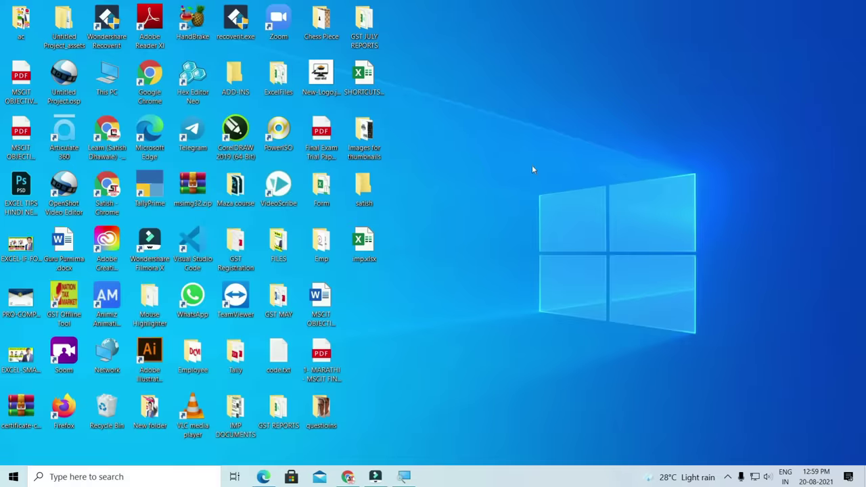
Step: Reopen the personalization settings, change the desktop background to the beach picture with rock formations, and return to the desktop
right_click(509, 177)
left_click(552, 345)
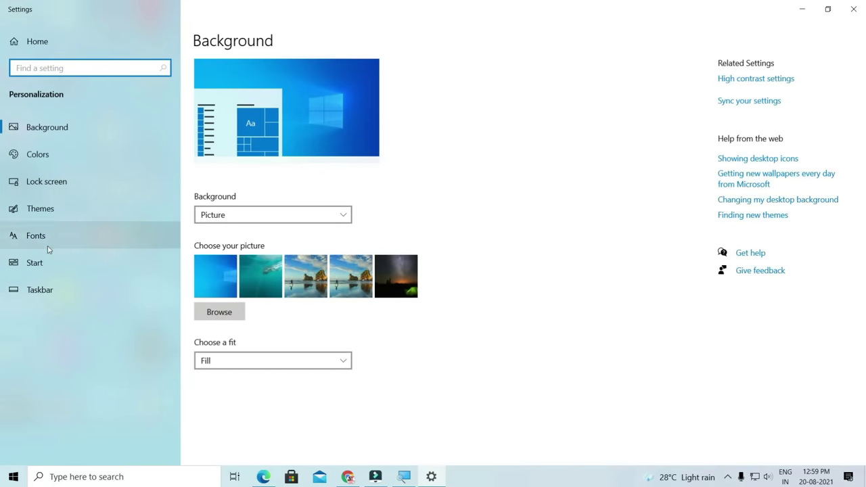
left_click(352, 283)
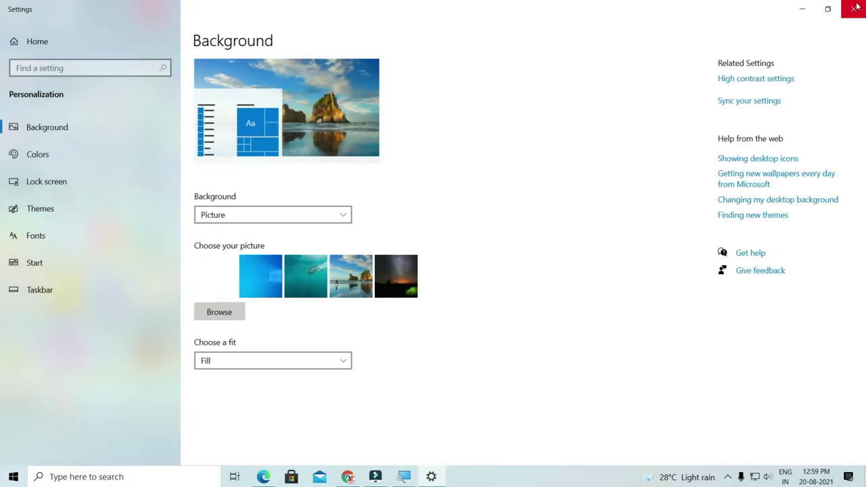
key("alt+F4")
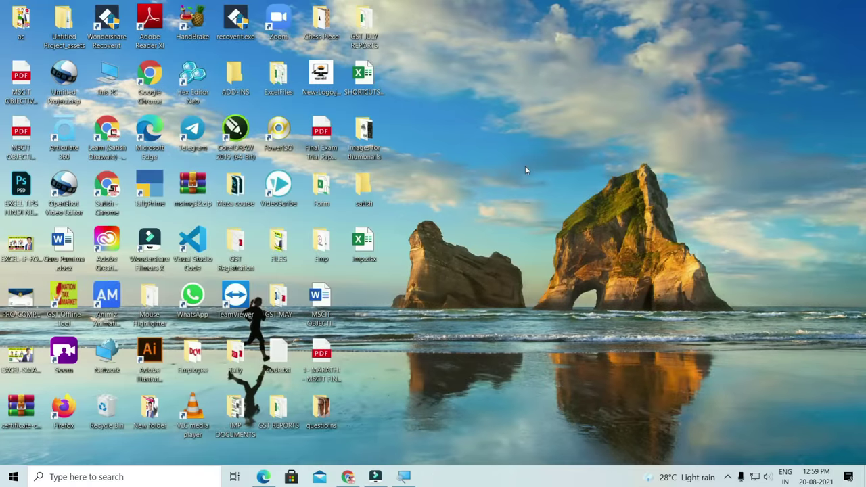
right_click(500, 166)
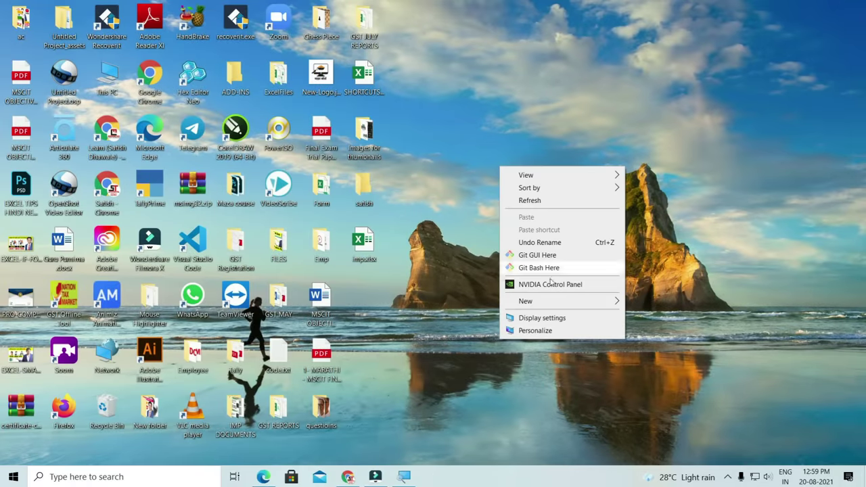
left_click(455, 304)
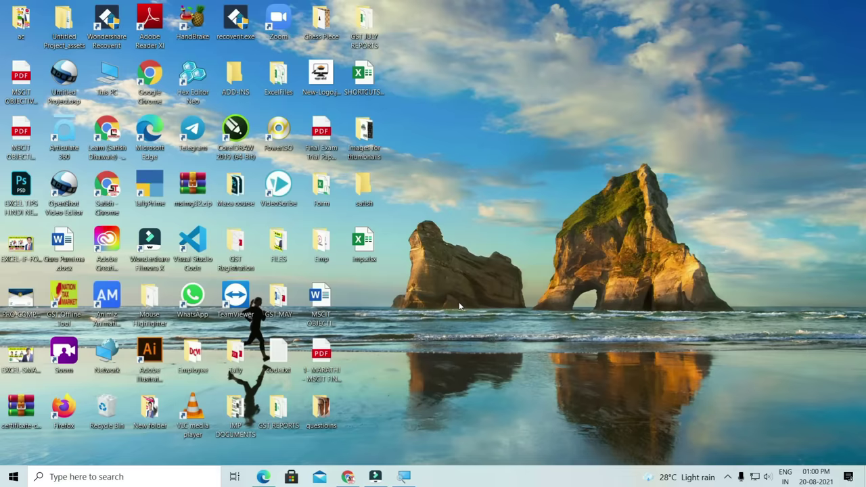
Step: Unlock the taskbar, then move it to the left edge of the screen and back to the bottom edge
right_click(521, 482)
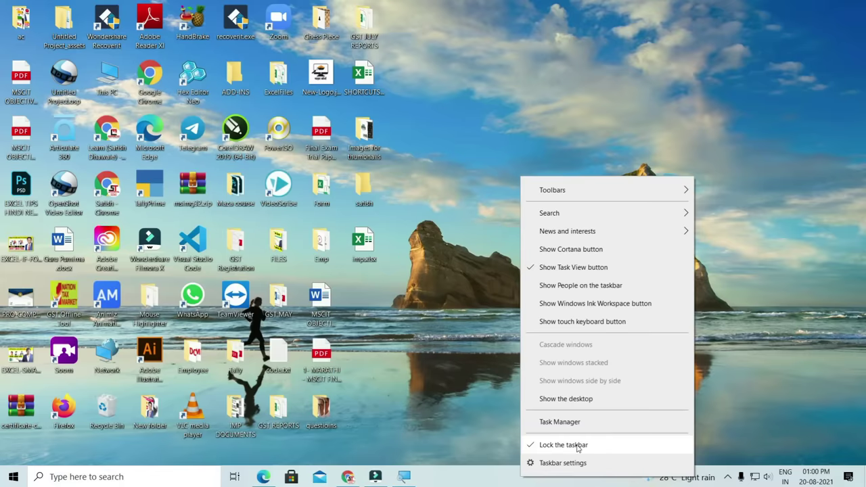
left_click(577, 447)
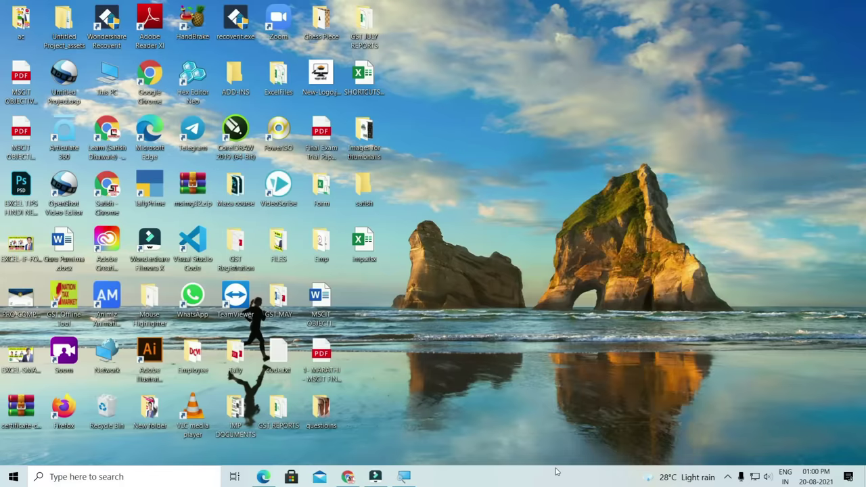
left_click_drag(539, 481, 78, 227)
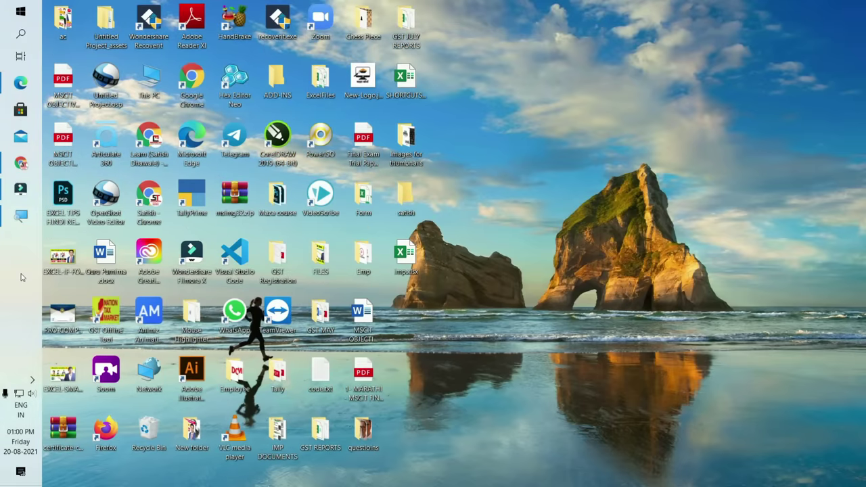
left_click_drag(21, 271, 130, 473)
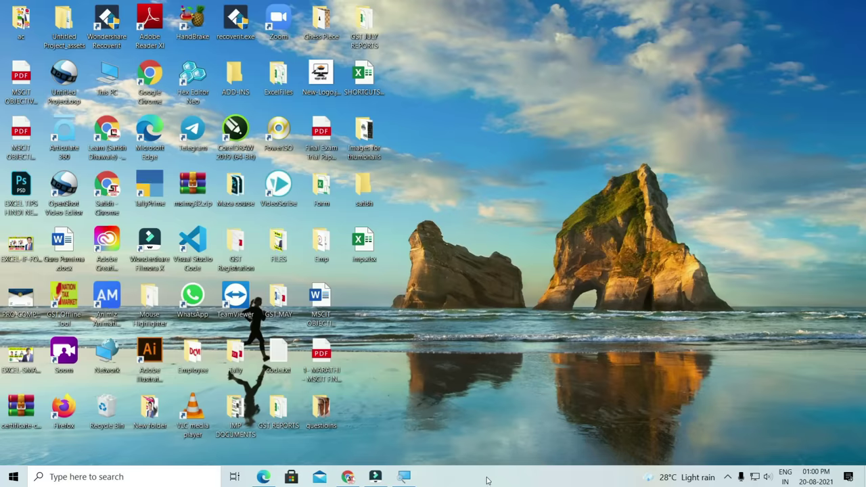
left_click_drag(486, 481, 342, 473)
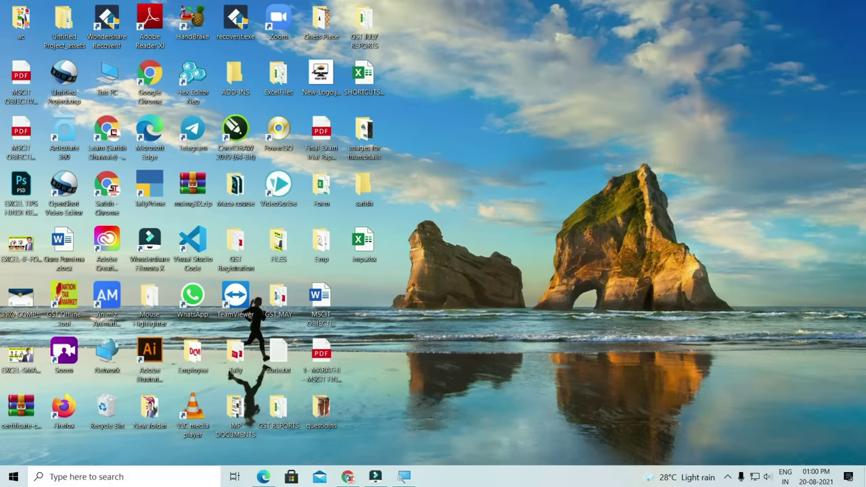
Step: Open the taskbar settings, turn on automatic hiding of the taskbar in desktop mode, and close the settings
right_click(486, 478)
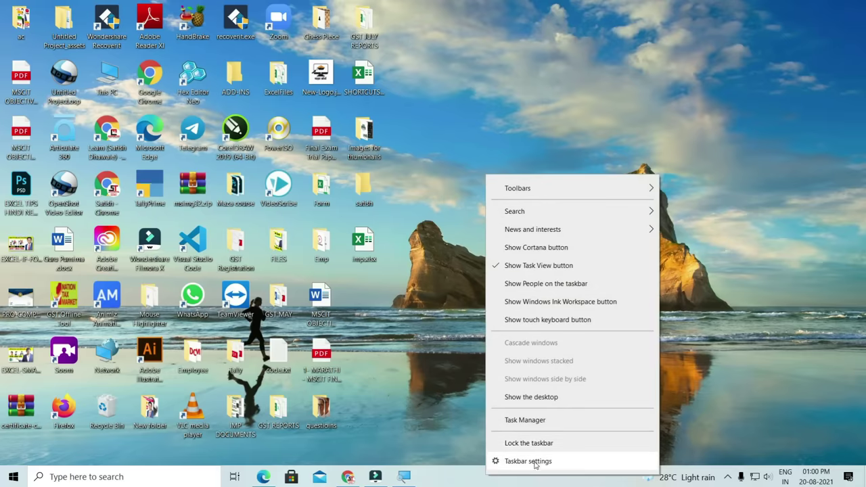
left_click(534, 462)
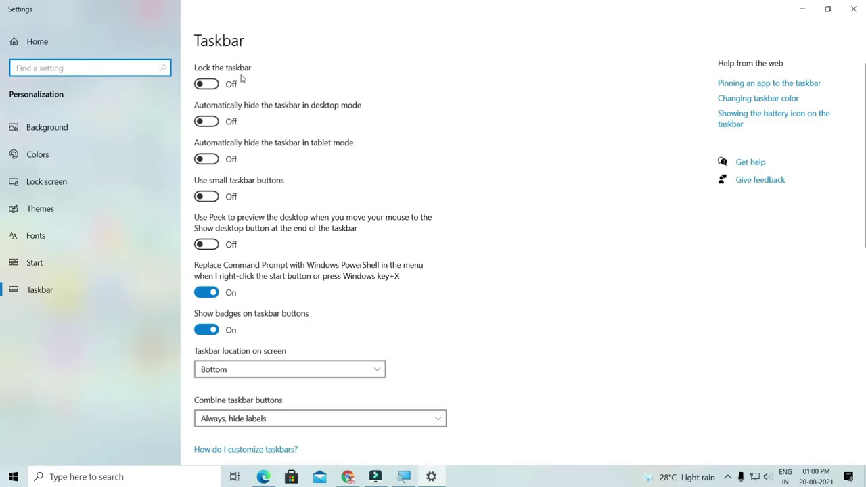
left_click(208, 121)
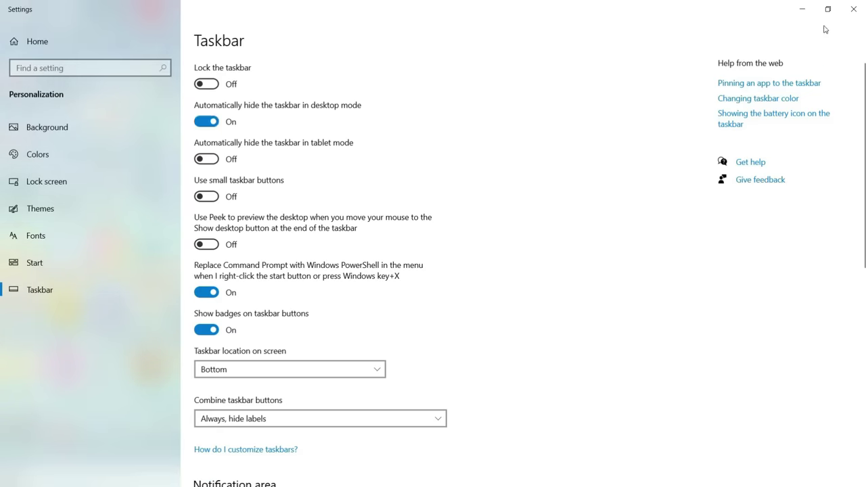
left_click(855, 10)
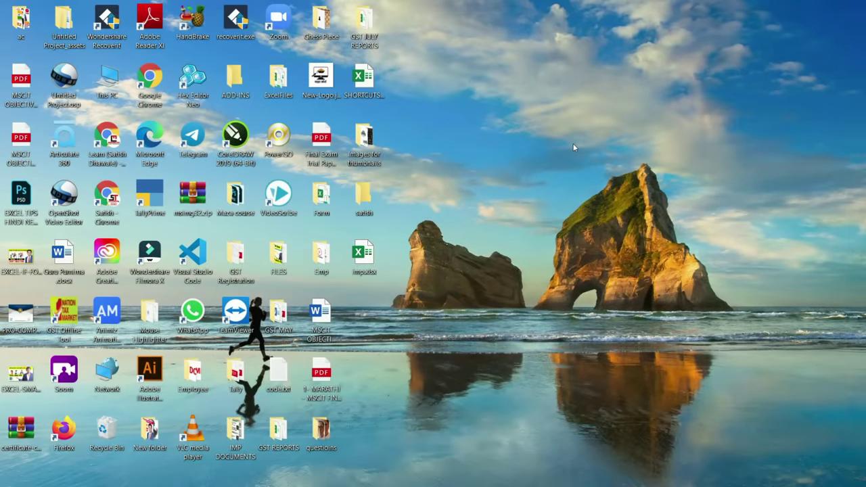
Step: Reveal the hidden taskbar, turn off its automatic hiding in desktop mode in the taskbar settings, and close them
mouse_move(531, 485)
mouse_move(501, 486)
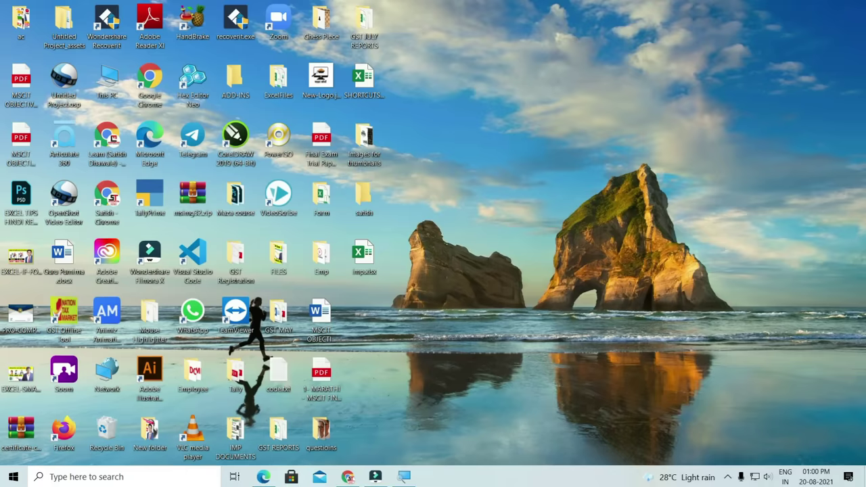
right_click(484, 482)
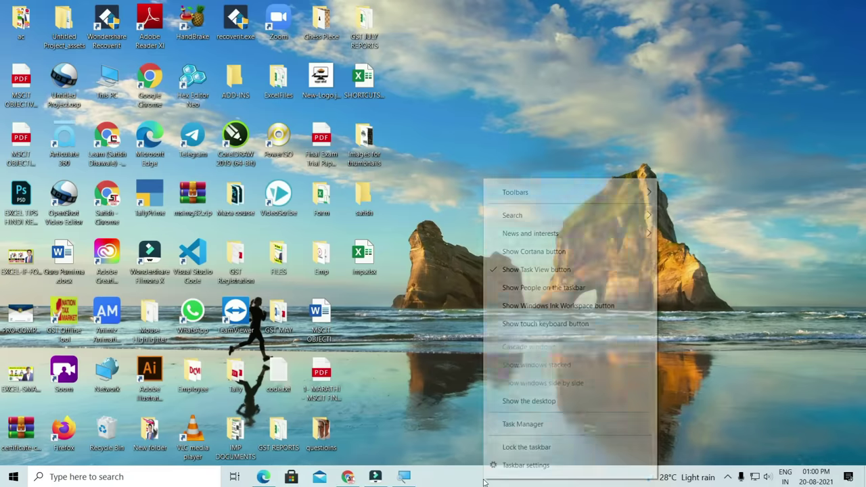
left_click(504, 471)
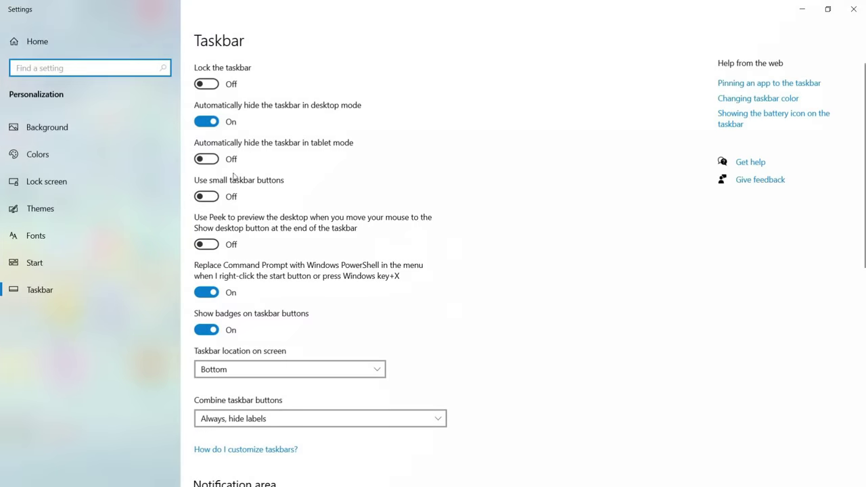
left_click(206, 123)
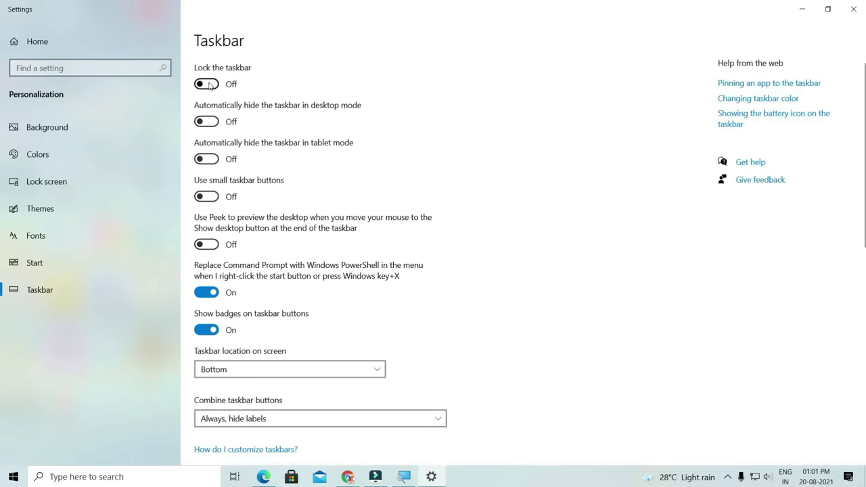
left_click(854, 9)
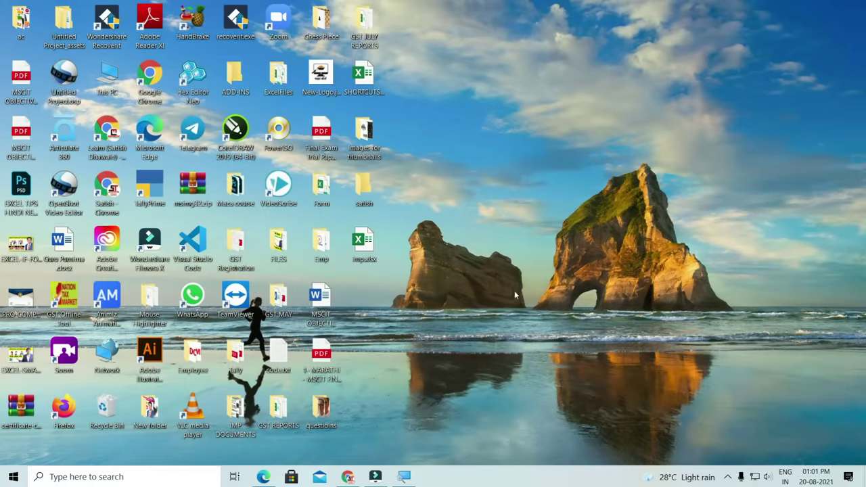
Step: Hide all desktop icons through the desktop's view options
right_click(473, 133)
left_click(483, 175)
right_click(508, 152)
mouse_move(545, 163)
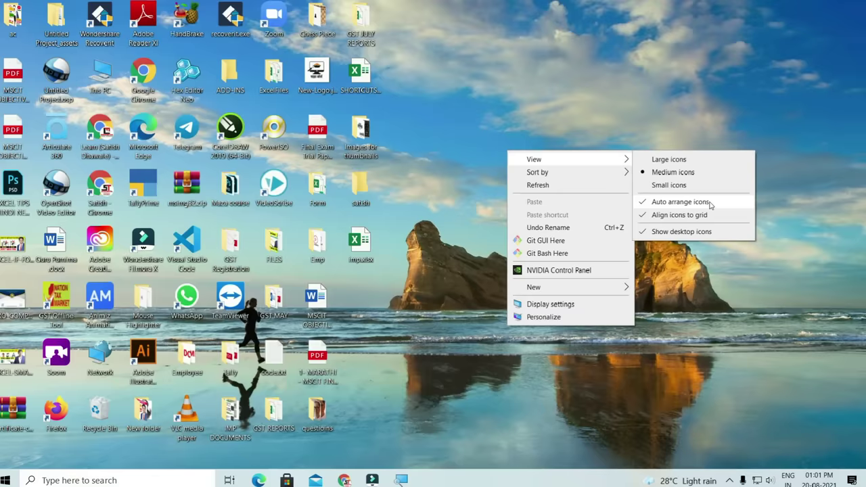
left_click(689, 268)
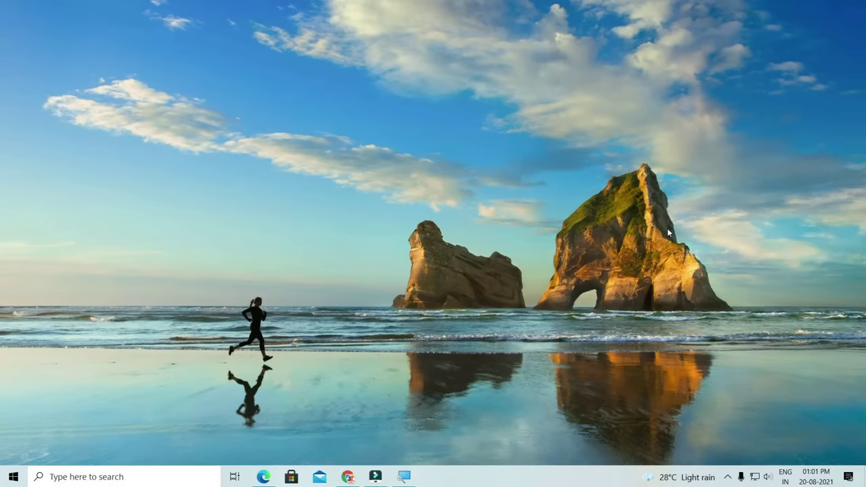
Step: Show the desktop icons again through the desktop's view options
right_click(484, 149)
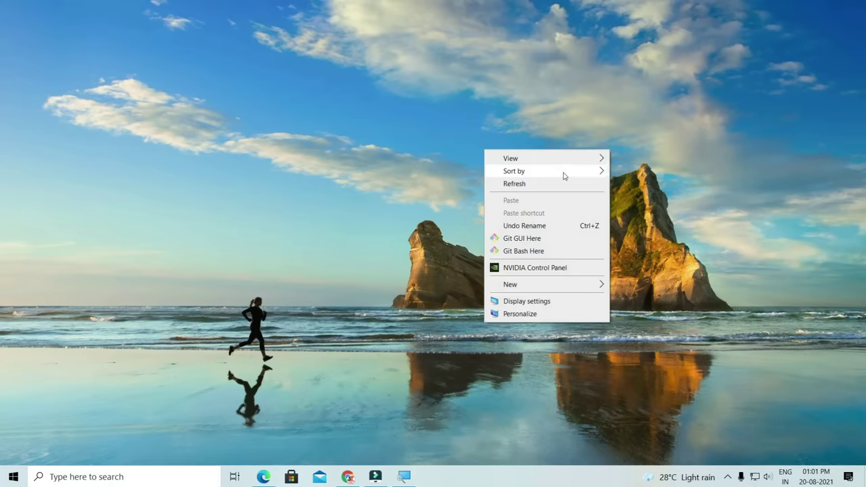
mouse_move(564, 158)
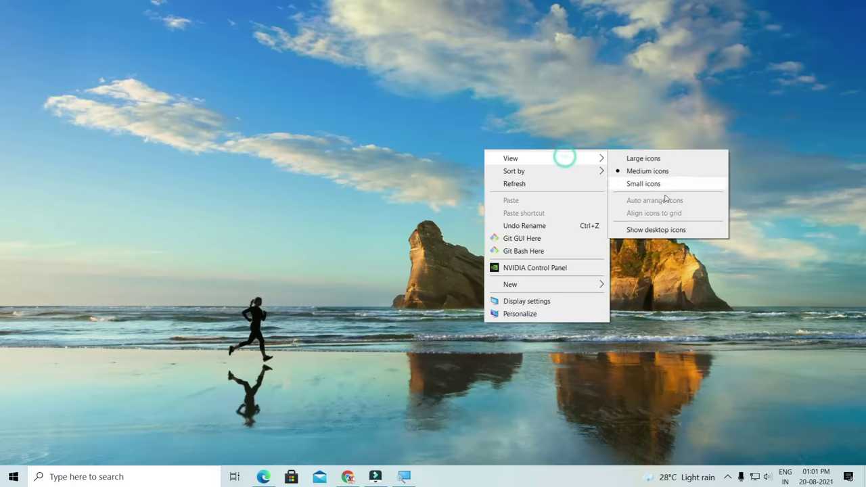
left_click(667, 230)
Step: Turn off both automatic arrangement of the desktop icons and their alignment to the grid
right_click(539, 176)
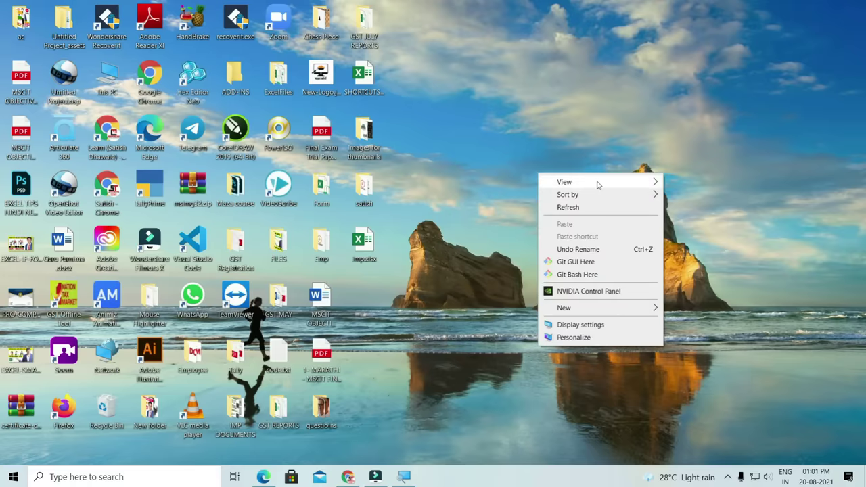
mouse_move(595, 180)
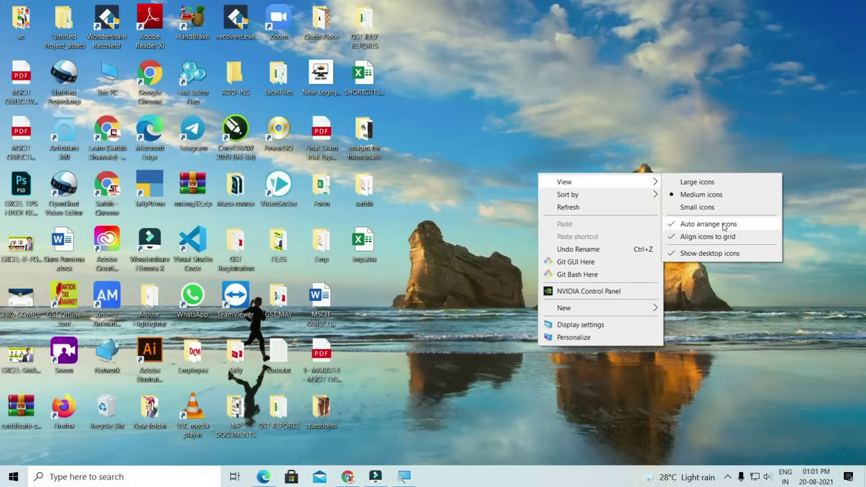
left_click(722, 225)
right_click(614, 182)
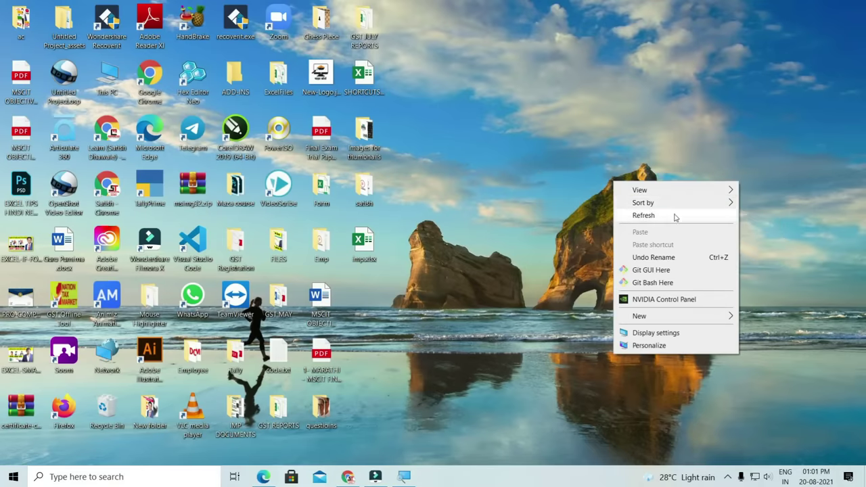
mouse_move(690, 203)
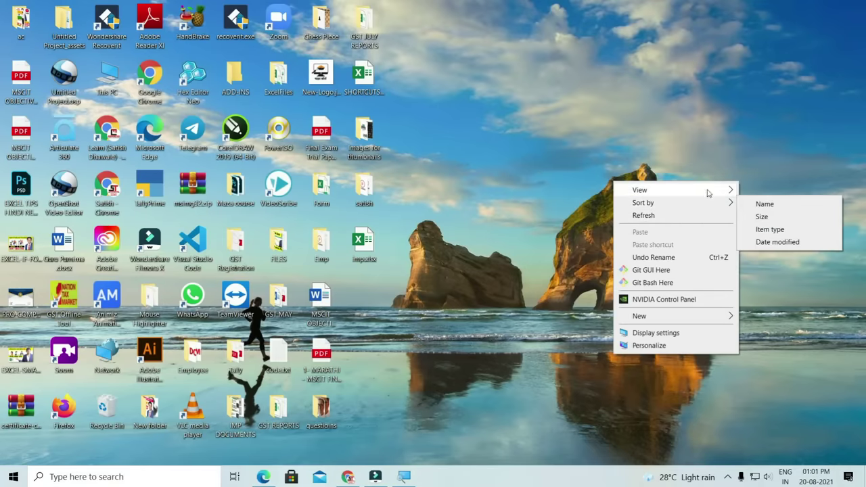
mouse_move(710, 190)
left_click(772, 245)
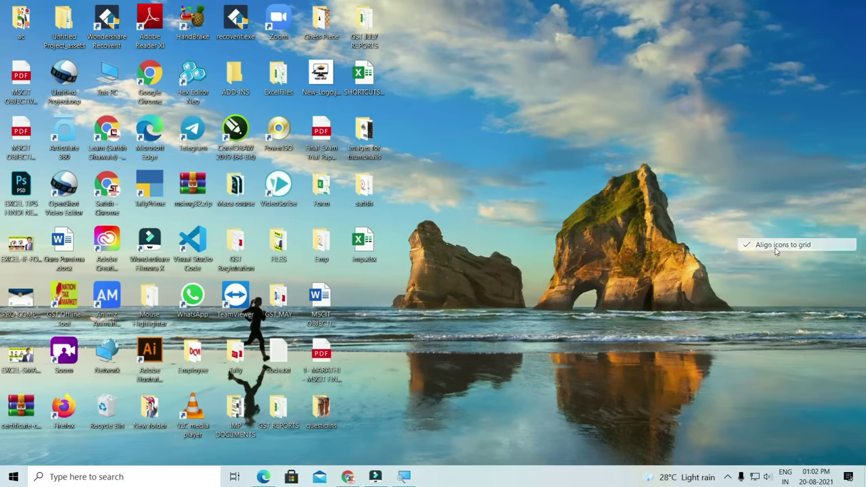
right_click(568, 189)
mouse_move(603, 198)
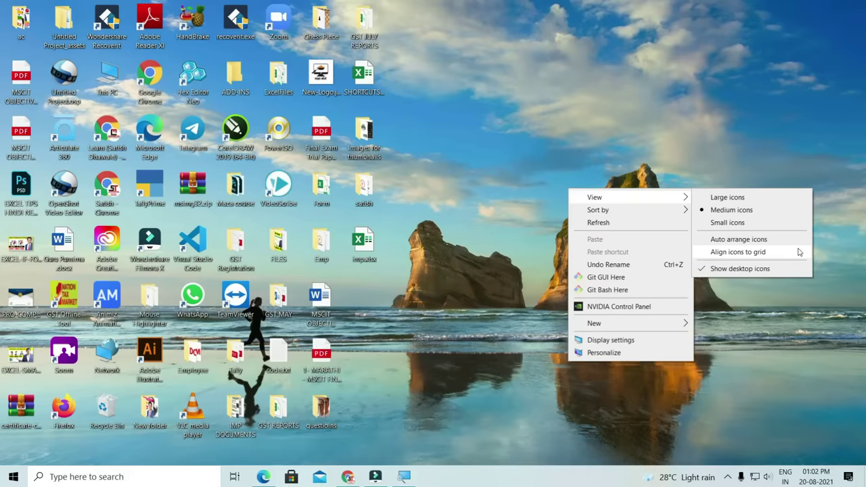
left_click(576, 110)
Step: Move imp.xlsx, the Final Exam PDF, the Form and Images for thumbnails folders and one other folder to scattered free spots on the desktop
left_click_drag(364, 244, 543, 113)
left_click_drag(364, 191, 574, 262)
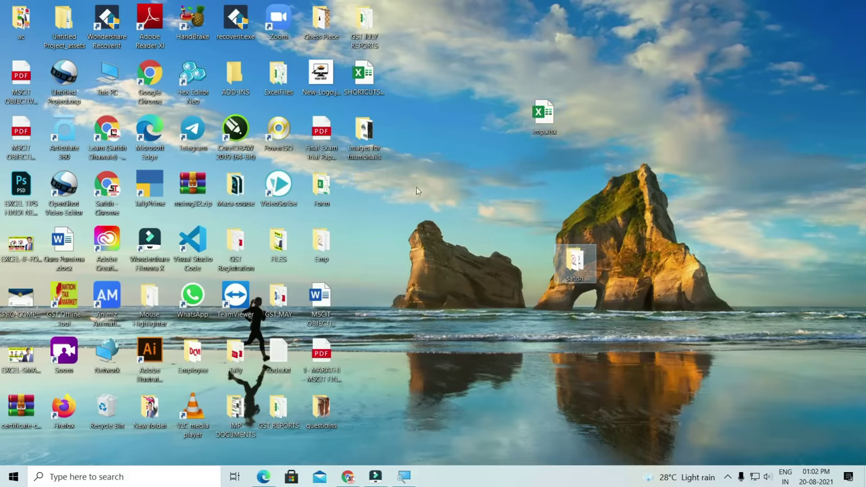
left_click_drag(364, 135, 660, 184)
left_click_drag(327, 140, 428, 177)
left_click_drag(330, 192, 394, 286)
Step: Turn on aligning icons to the grid, and move the Final Exam PDF beside VideoScribe and the Form folder two rows up
right_click(479, 227)
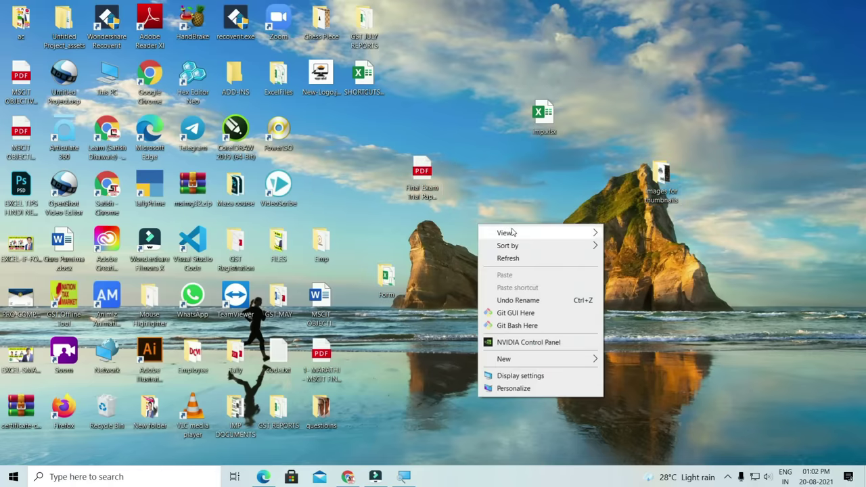
mouse_move(509, 230)
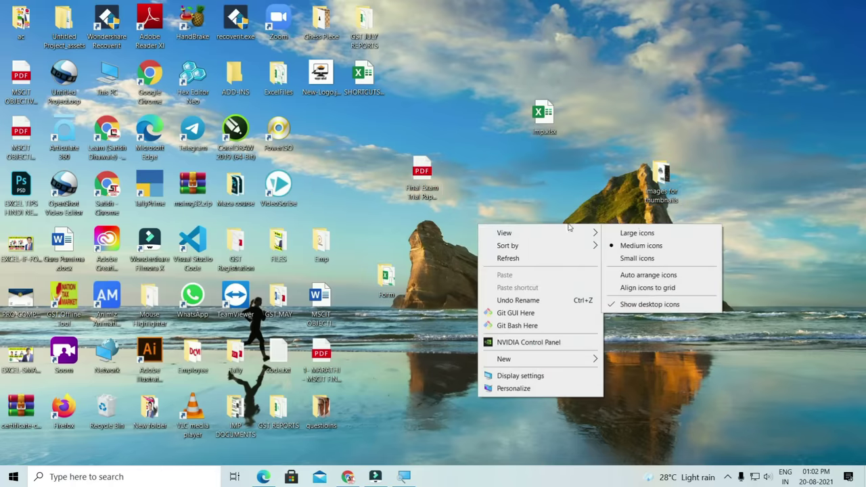
left_click(648, 288)
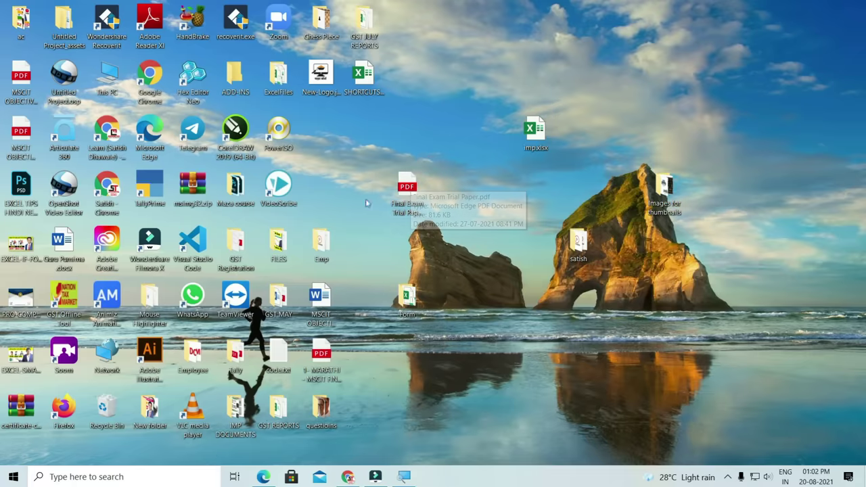
left_click_drag(411, 189, 331, 212)
left_click_drag(407, 298, 406, 186)
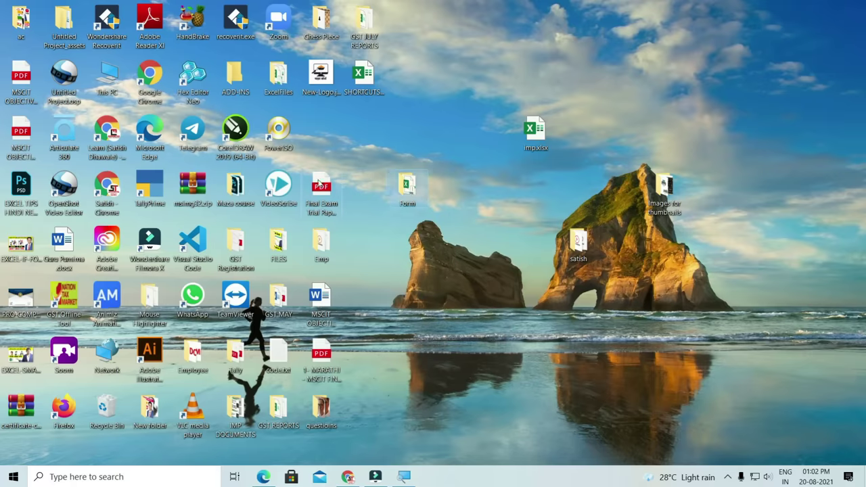
Step: Turn on automatic arrangement of the desktop icons and check the setting in the view options
right_click(452, 194)
mouse_move(534, 203)
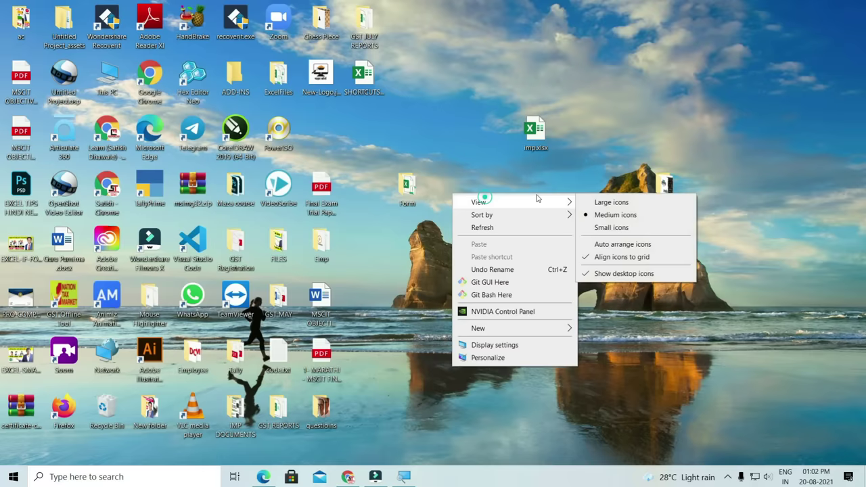
left_click(628, 248)
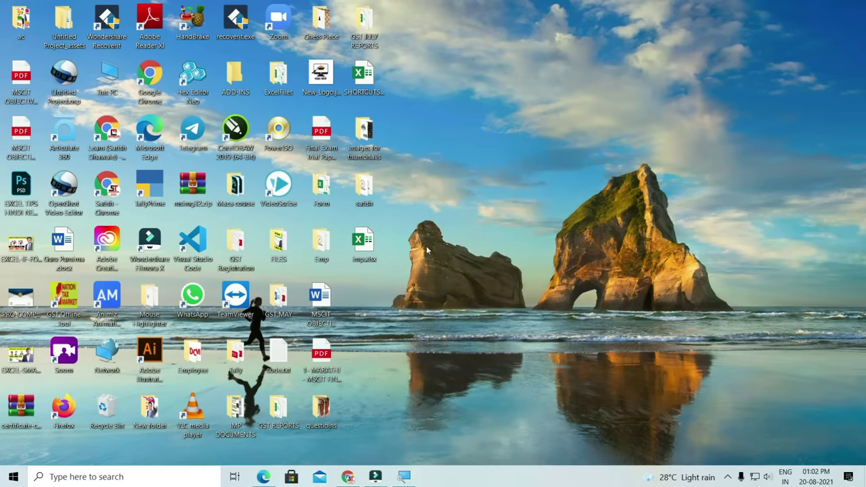
right_click(513, 197)
mouse_move(538, 205)
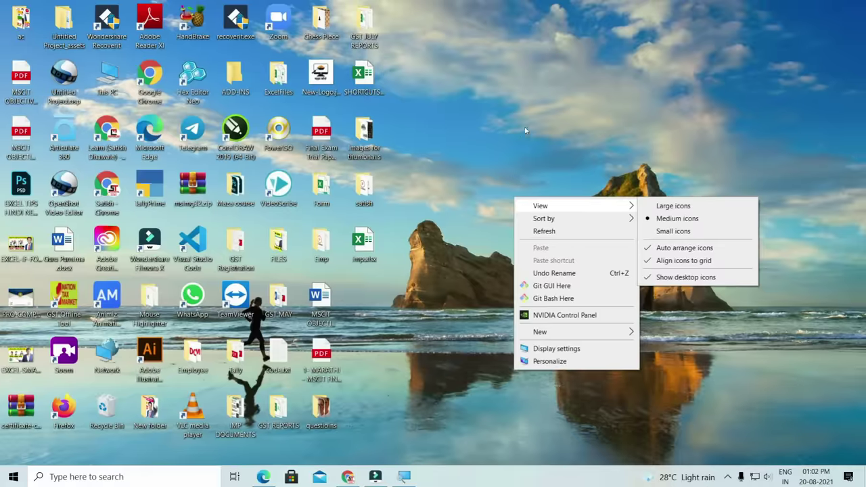
left_click(164, 58)
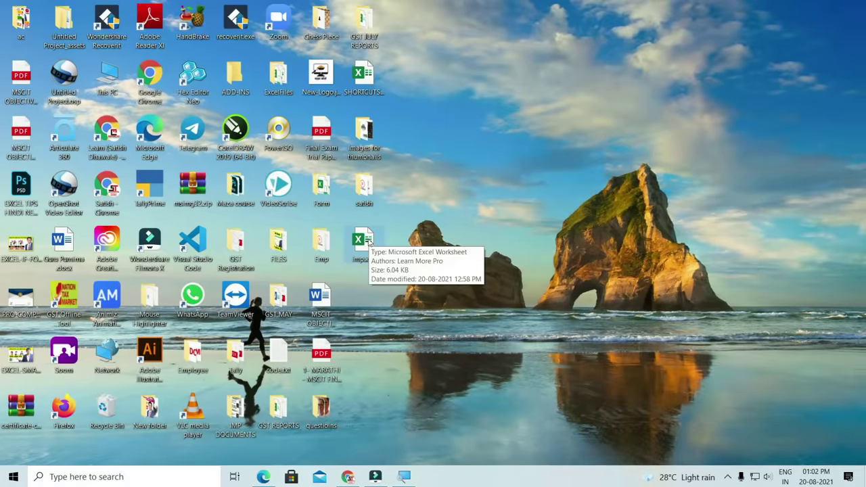
Step: Delete imp.xlsx from the desktop and look through the deleted items in the Recycle Bin
key("Delete")
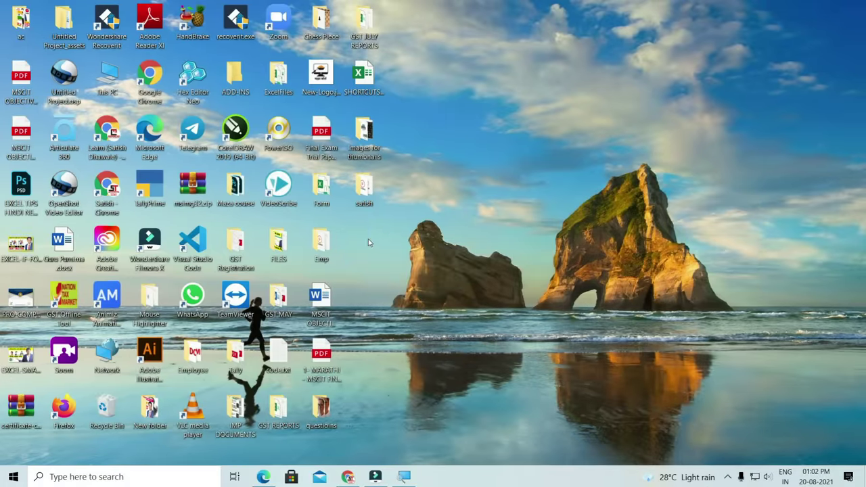
double_click(104, 408)
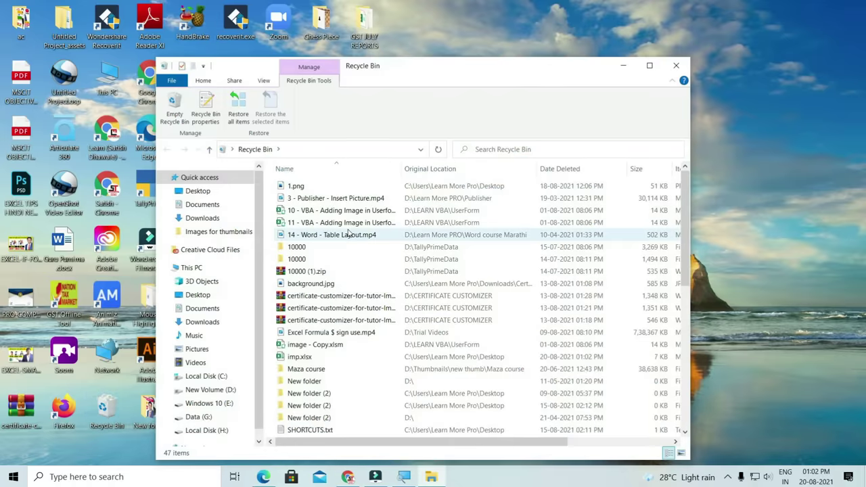
scroll(346, 230, "down", 9)
scroll(338, 223, "up", 9)
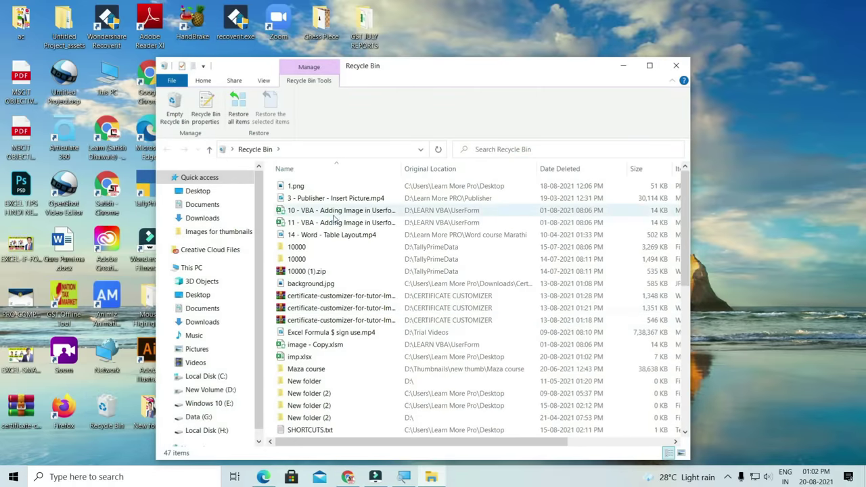
Step: Restore imp.xlsx from the Recycle Bin to the desktop and close the window
left_click(318, 236)
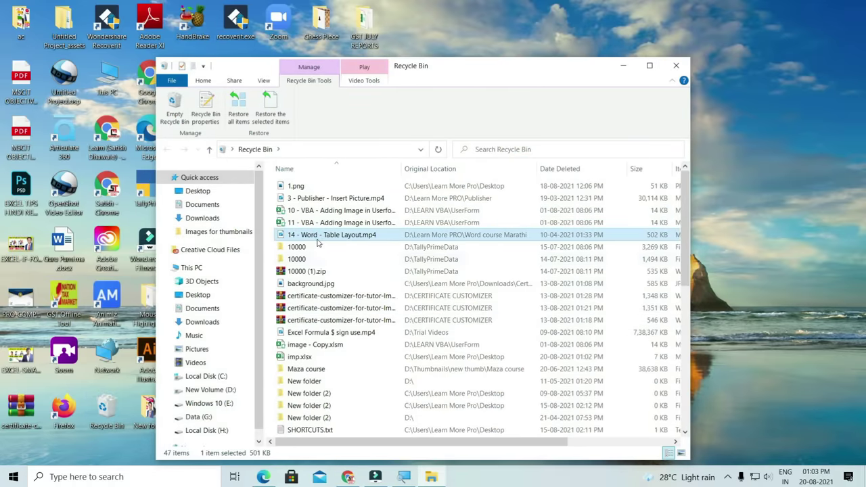
left_click(303, 358)
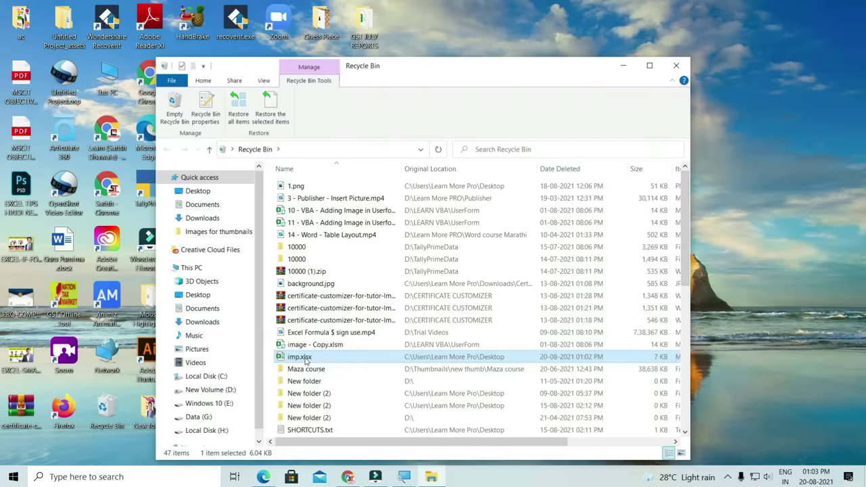
right_click(305, 360)
left_click(338, 367)
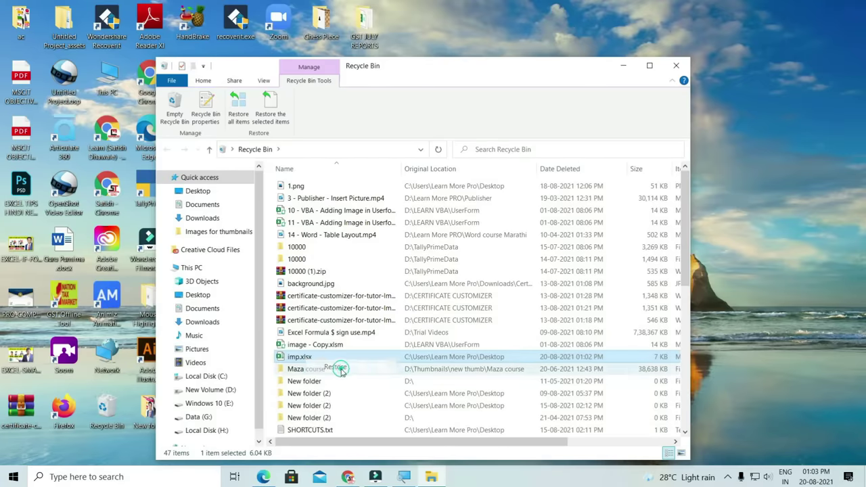
left_click(676, 65)
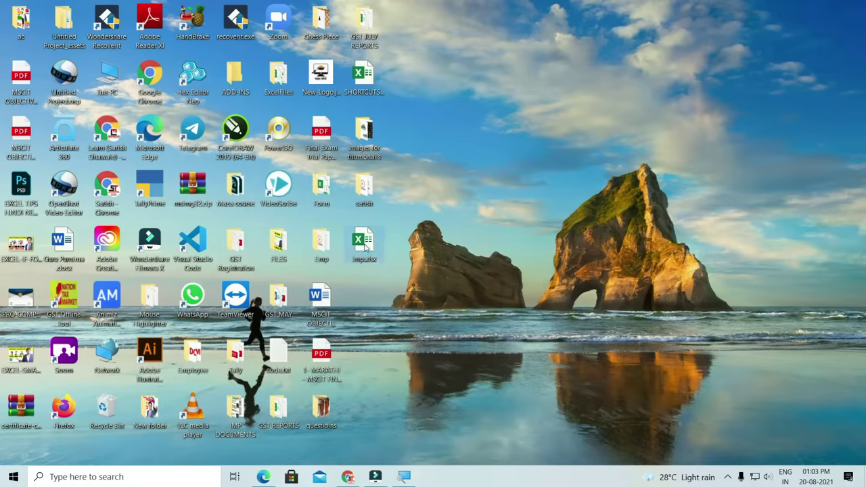
Step: Delete imp.xlsx once more, recover it from the reopened Recycle Bin and close the window
double_click(108, 408)
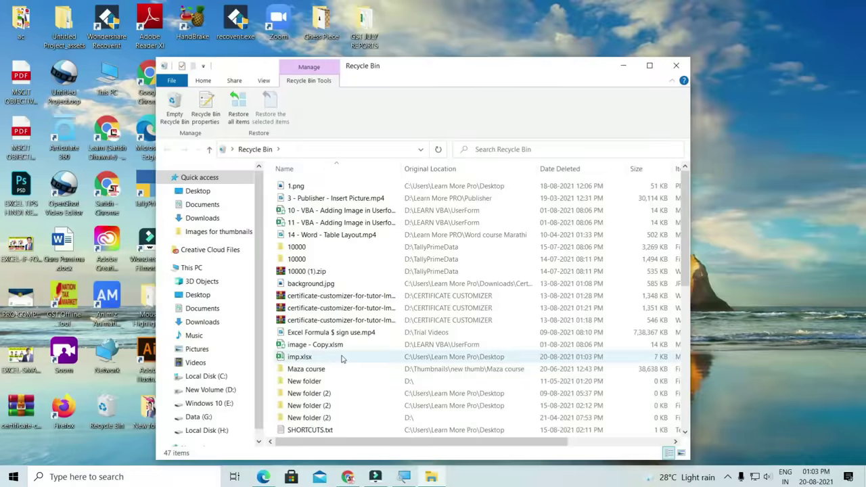
left_click(837, 231)
right_click(342, 357)
left_click(366, 363)
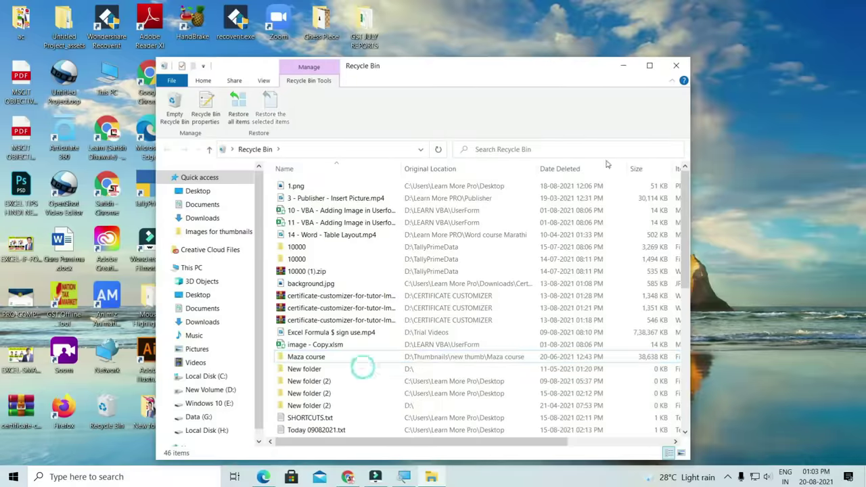
left_click(678, 67)
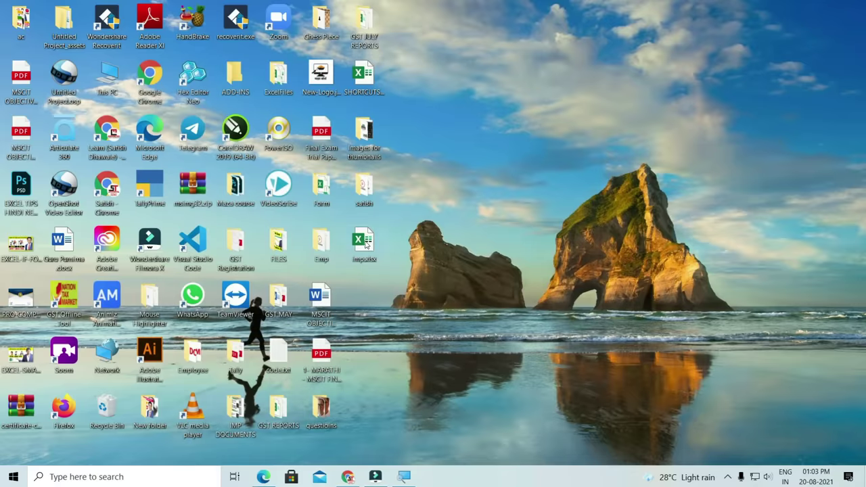
Step: Permanently delete imp.xlsx from the desktop, bypassing the Recycle Bin
key("shift+Delete")
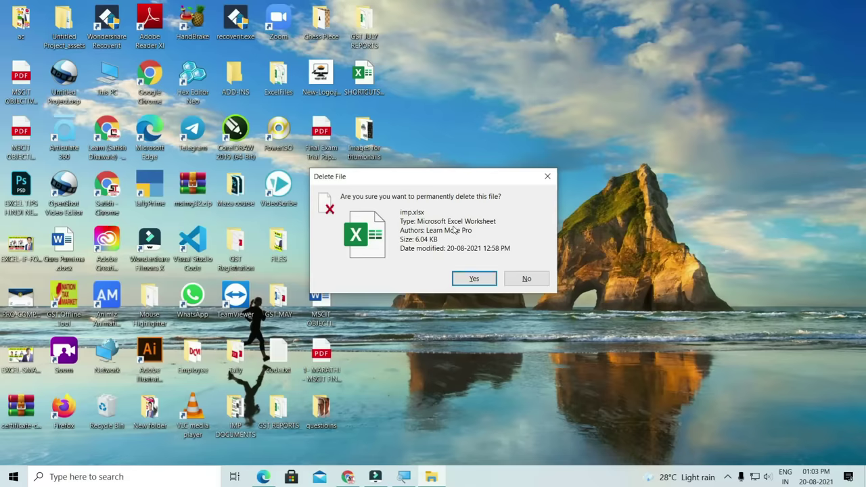
left_click(473, 278)
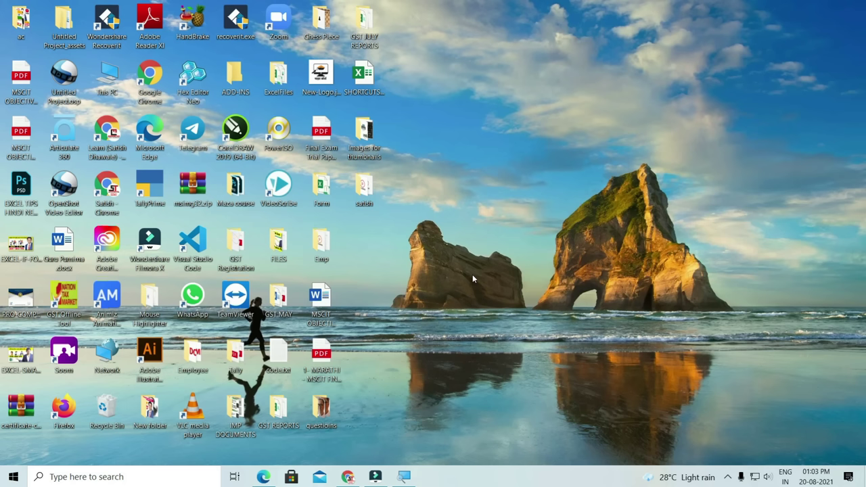
Step: Search Windows for the word and excel apps in turn, clear the query and close the search
left_click(73, 477)
type("word")
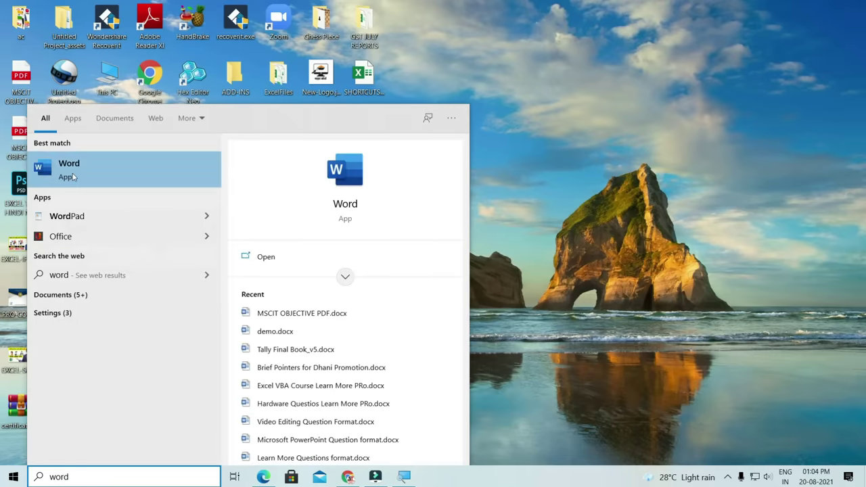
key("BackSpace")
key("BackSpace")
key("BackSpace")
key("BackSpace")
type("excel")
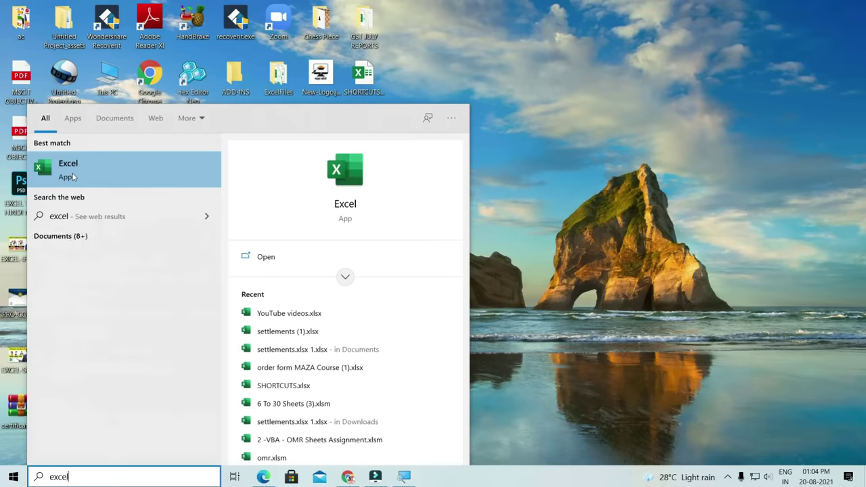
key("BackSpace")
key("BackSpace")
key("BackSpace")
key("BackSpace")
key("BackSpace")
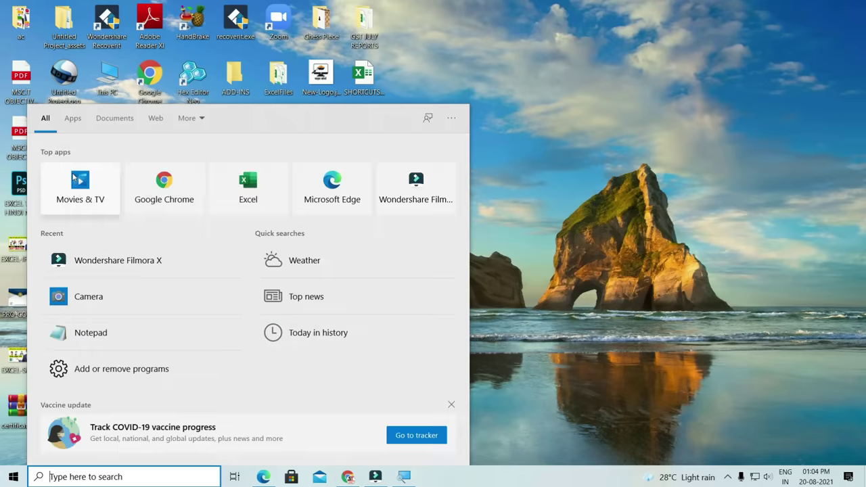
left_click(521, 61)
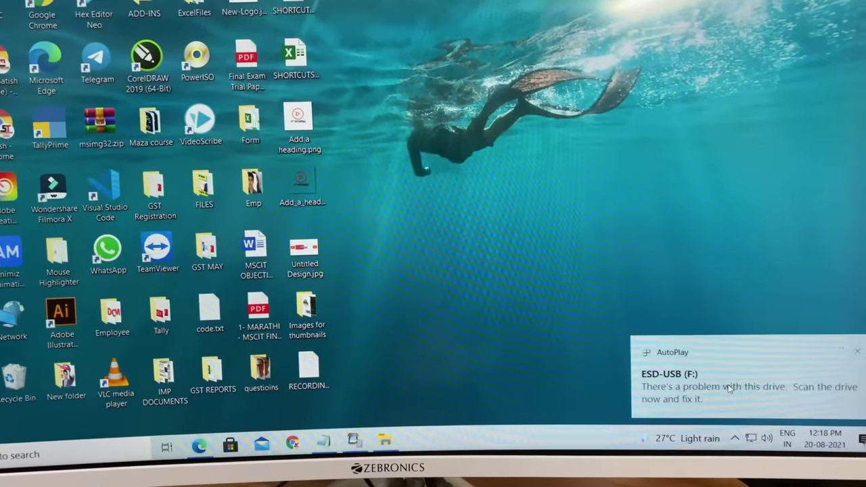
Step: Open the scan prompt for the ESD-USB (F:) drive and continue without scanning it
left_click(730, 388)
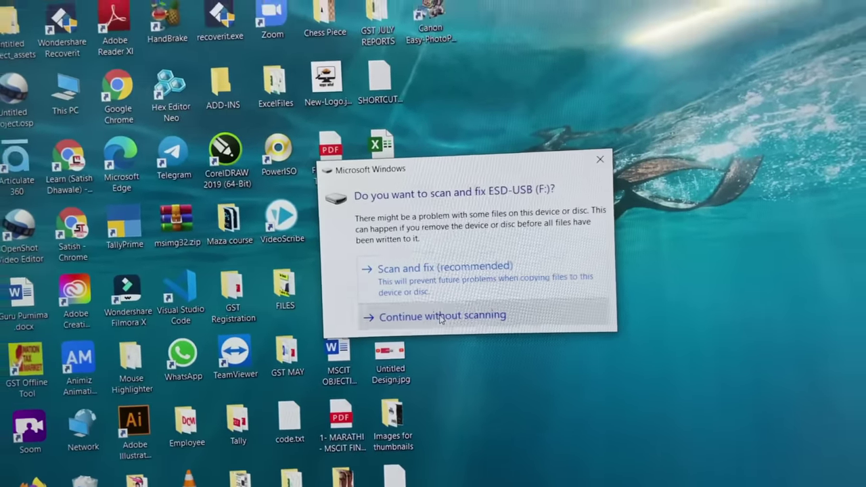
left_click(443, 310)
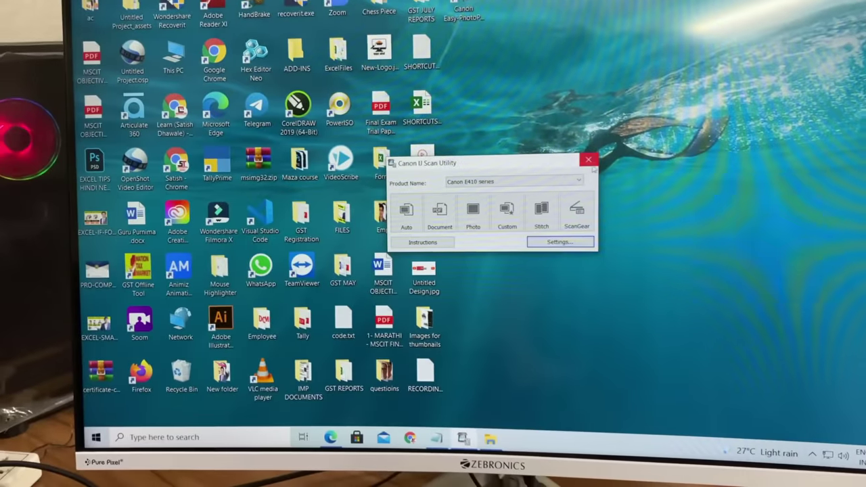
Step: Close the Canon IJ Scan Utility and open the ESD-USB (F:) drive in File Explorer
left_click(588, 160)
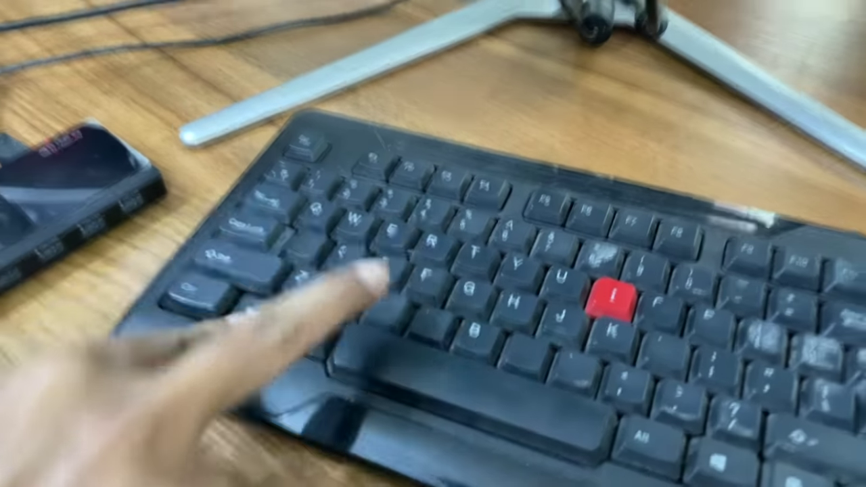
key("super+e")
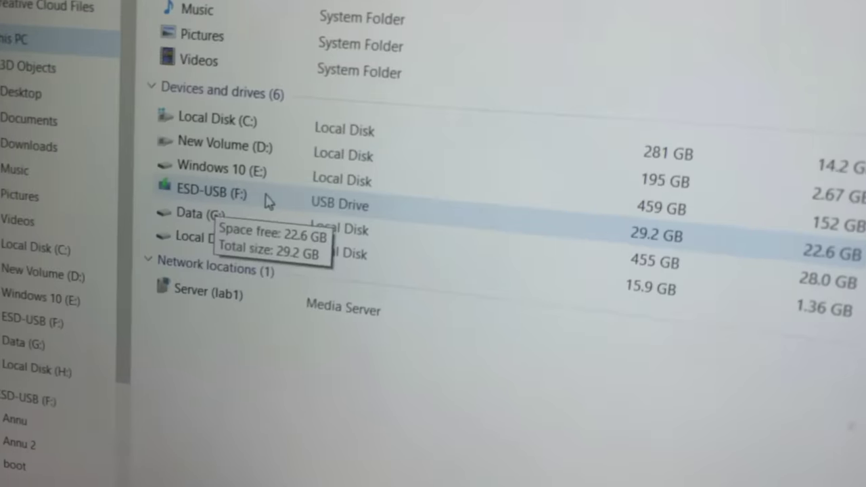
left_click(250, 194)
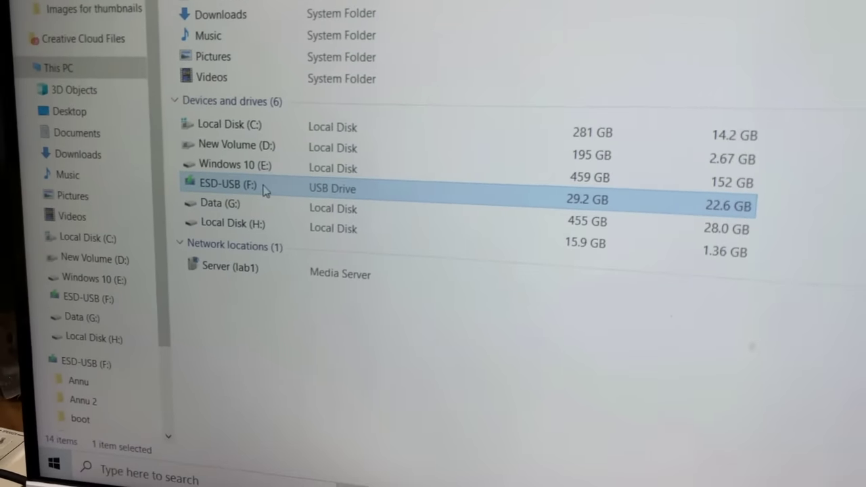
mouse_move(253, 192)
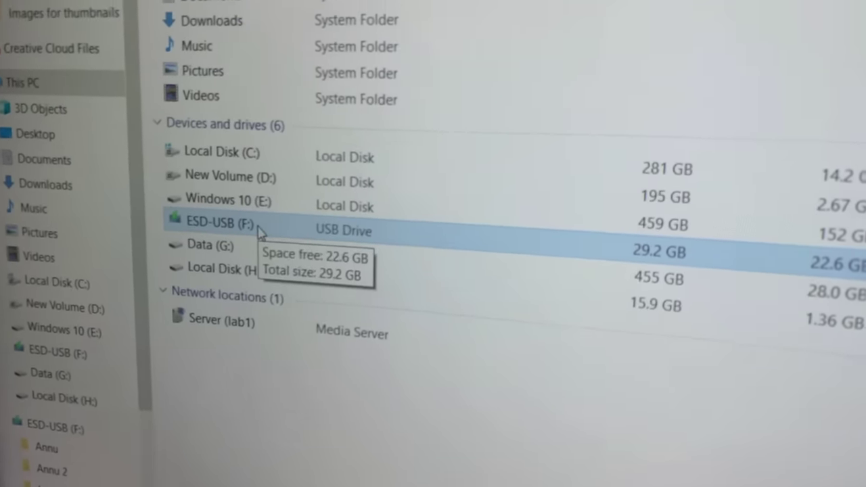
double_click(260, 211)
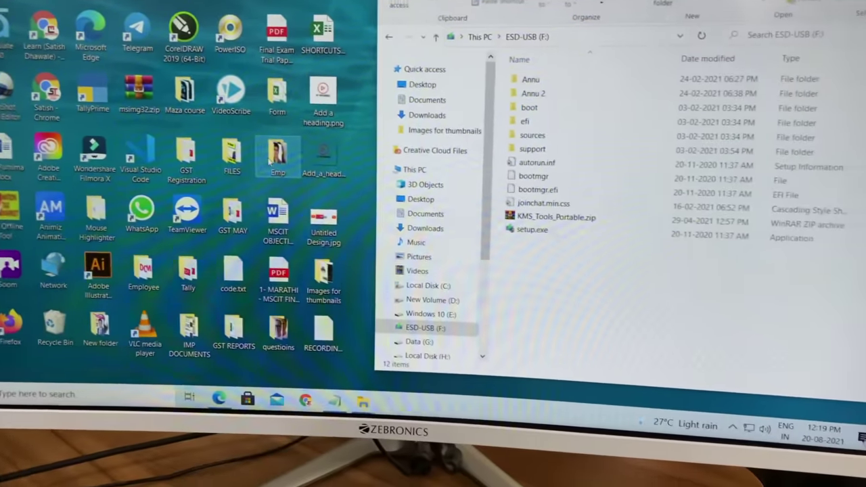
Step: Copy the Emp folder from the desktop into the root of the ESD-USB (F:) drive
right_click(357, 192)
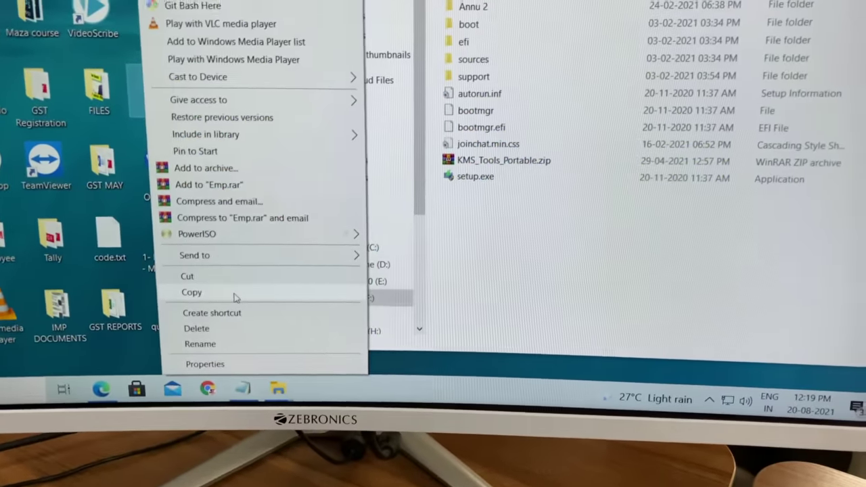
left_click(235, 295)
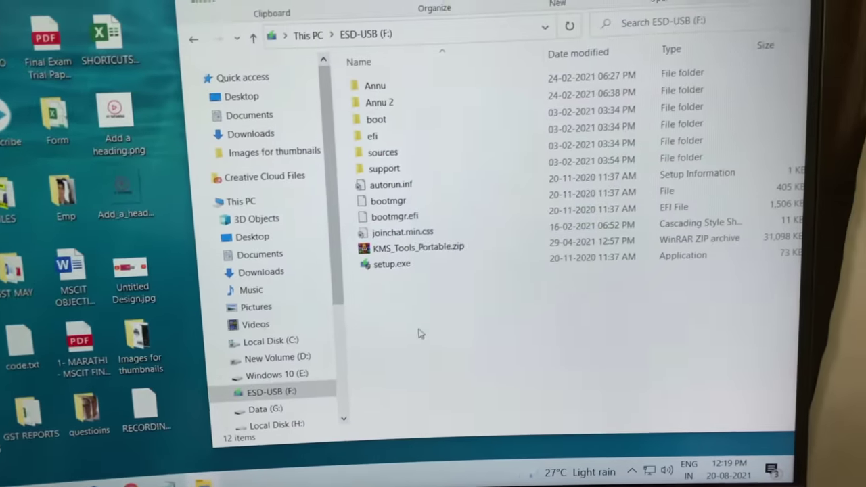
right_click(535, 240)
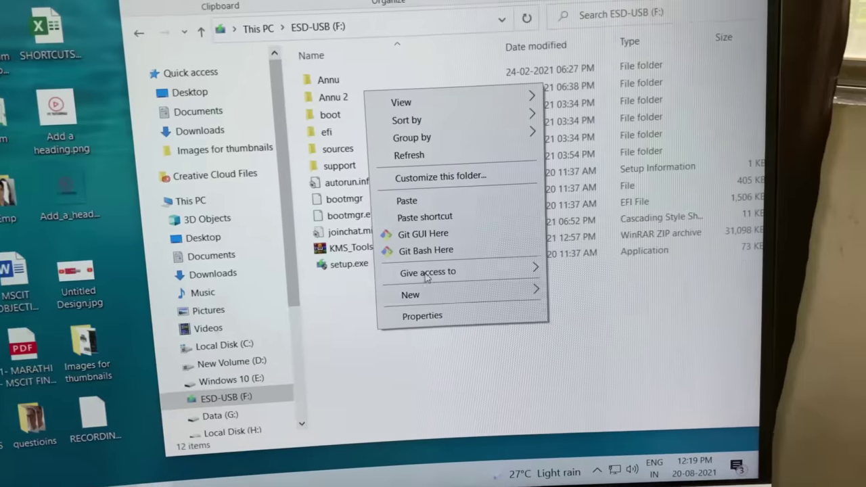
left_click(425, 200)
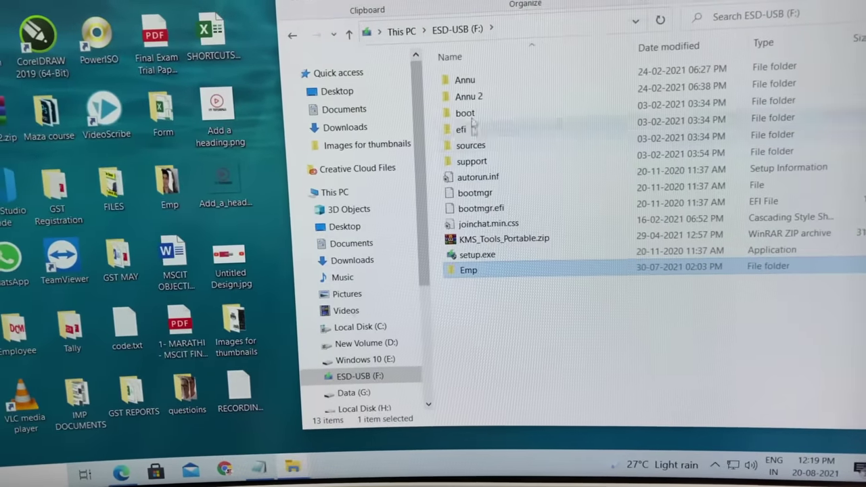
Step: Copy the Annu folder on the ESD-USB (F:) drive for pasting on the desktop, and show the desktop
right_click(466, 112)
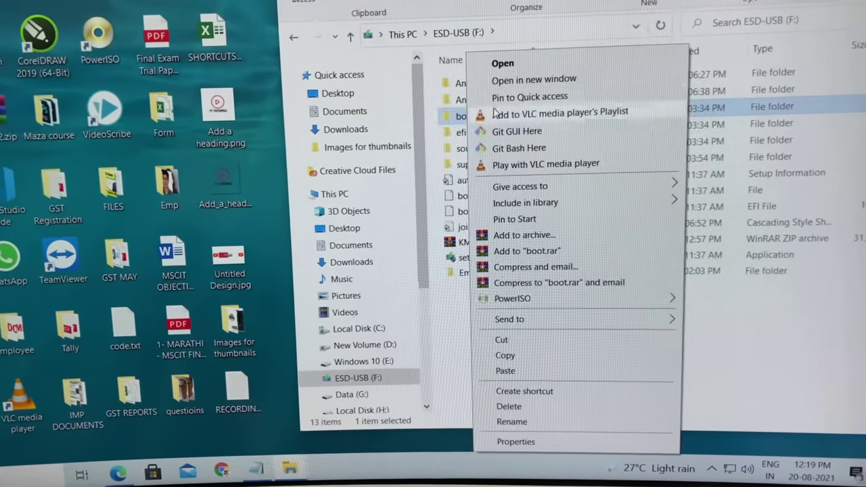
right_click(464, 81)
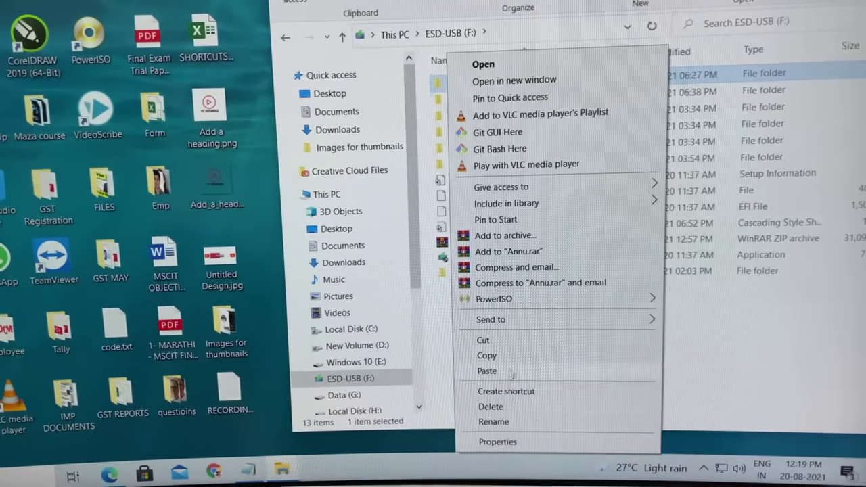
left_click(506, 357)
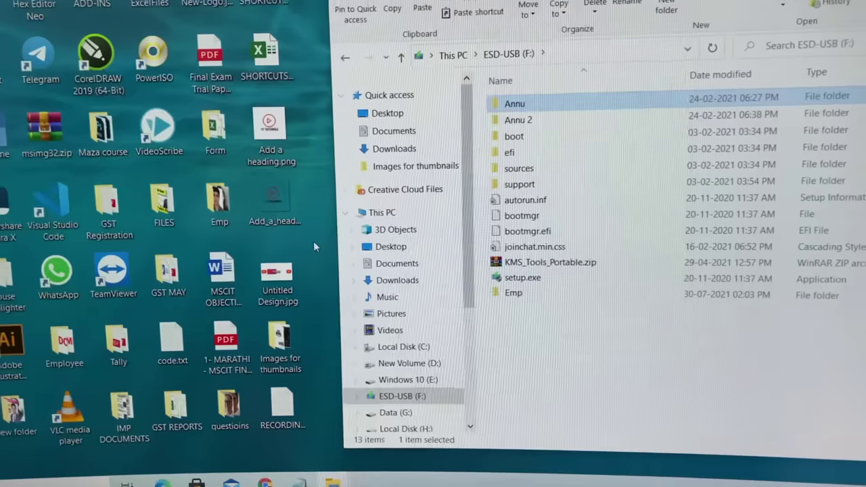
right_click(253, 226)
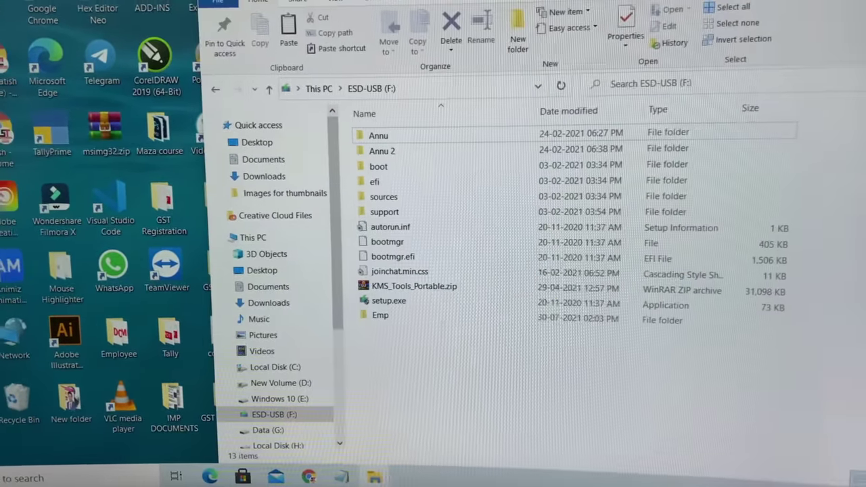
key("super+d")
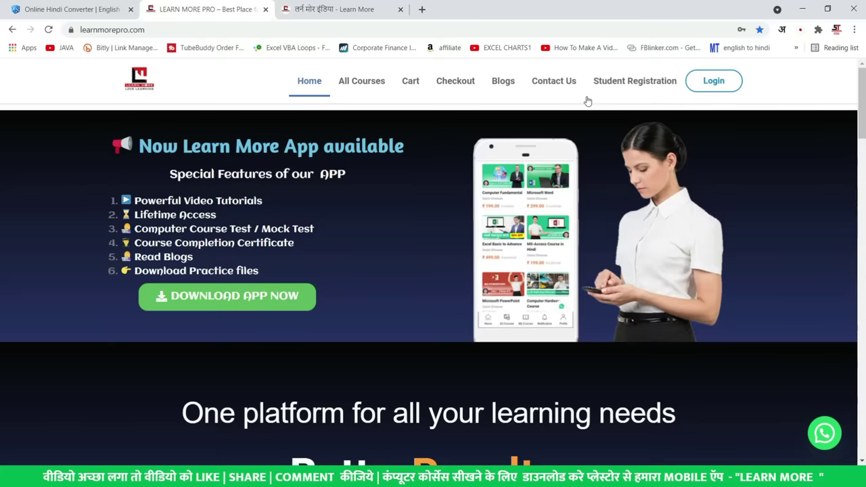
Step: Browse the learnmorepro.com home page and its All Courses page in Chrome
scroll(474, 154, "down", 9)
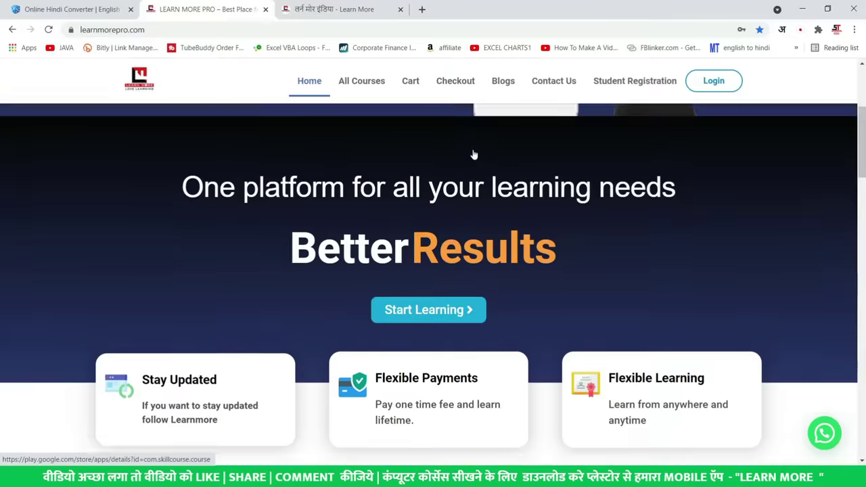
scroll(474, 155, "down", 7)
scroll(473, 150, "up", 10)
scroll(472, 147, "up", 5)
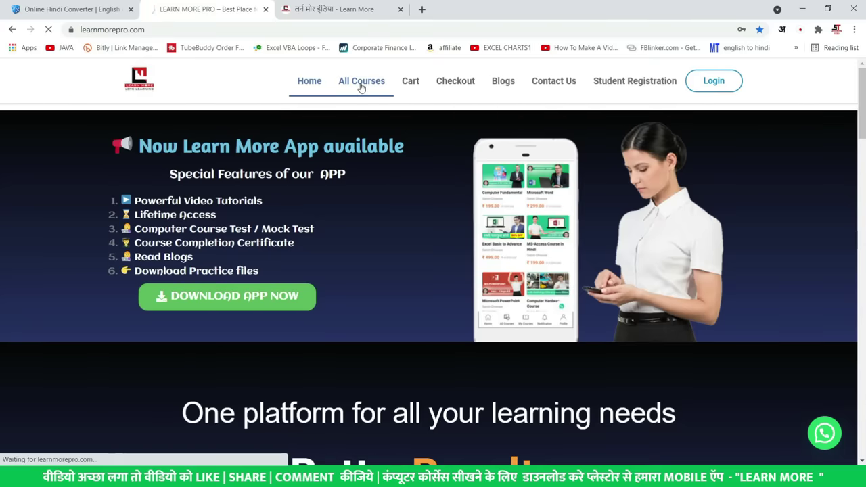
scroll(400, 144, "down", 3)
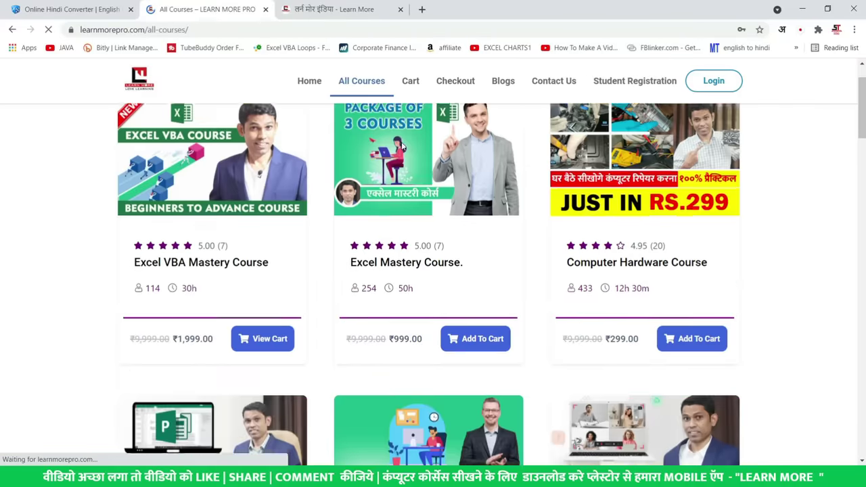
scroll(403, 145, "down", 3)
Step: Switch to the learnmoreindia.in blogs page and look through its articles and the MS Office, Tally Tips, Online Test and Other categories
key("ctrl+Tab")
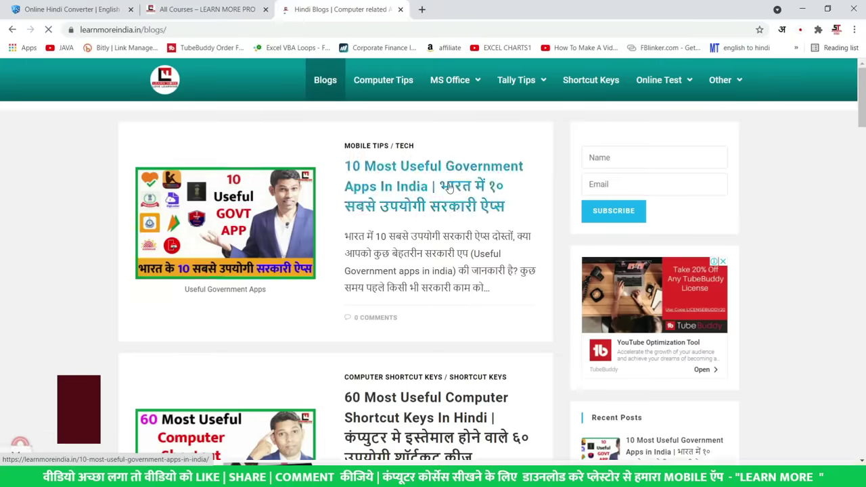
scroll(449, 187, "down", 3)
scroll(449, 188, "down", 3)
scroll(450, 188, "up", 6)
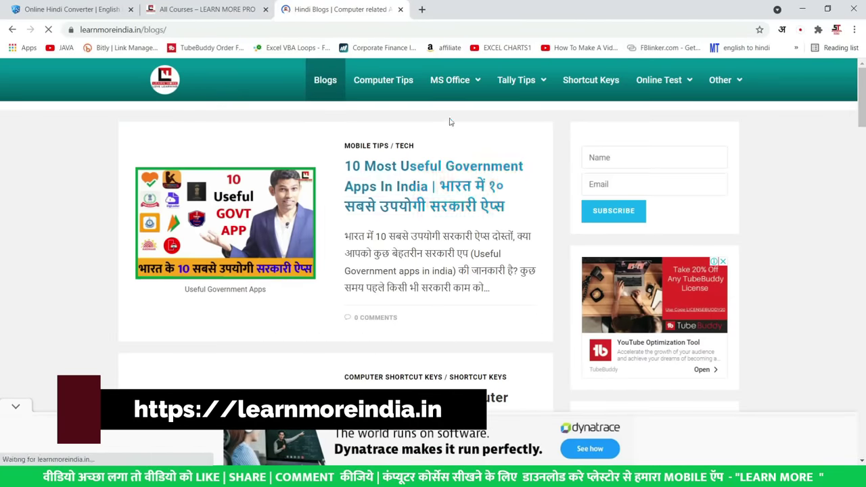
mouse_move(465, 89)
mouse_move(517, 82)
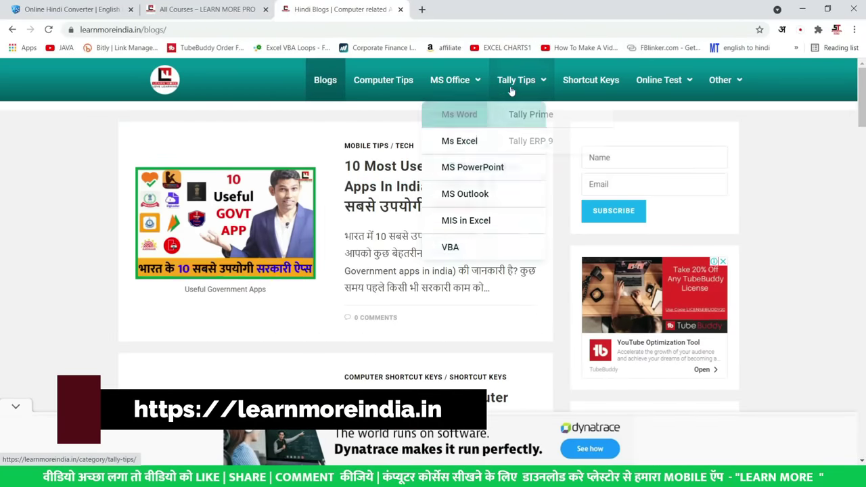
mouse_move(660, 82)
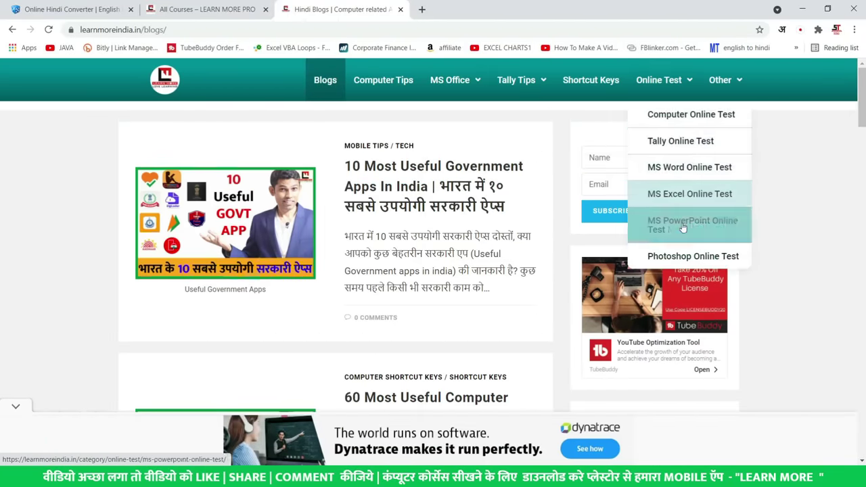
mouse_move(719, 82)
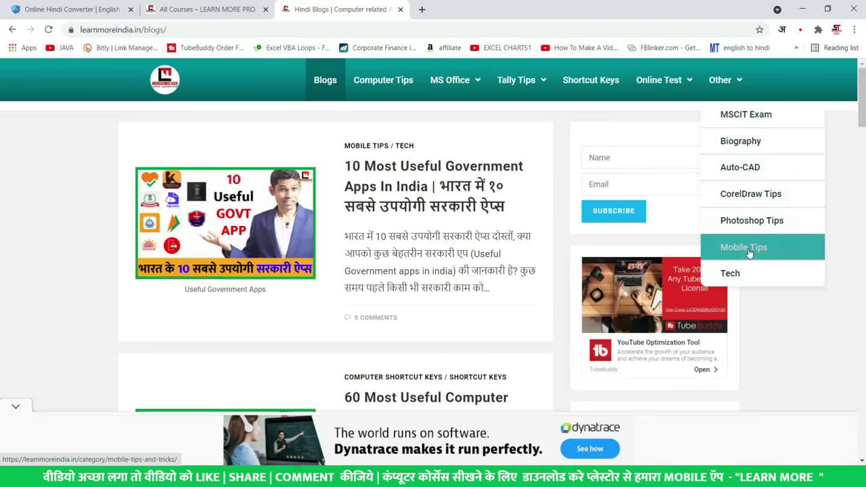